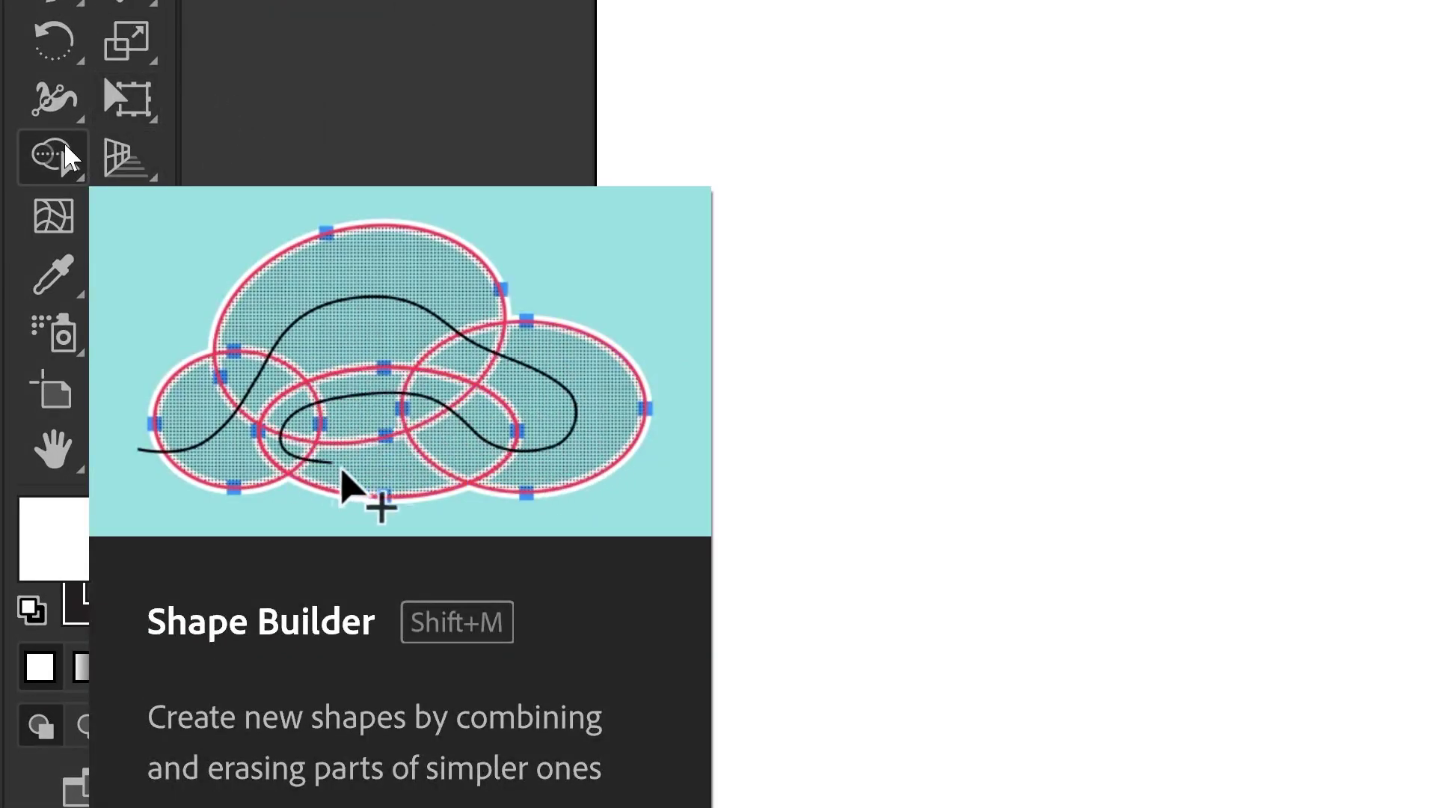
Step: Select and then deselect the lower red square and yellow circle, ending with the Shape Builder tool active
click(72, 148)
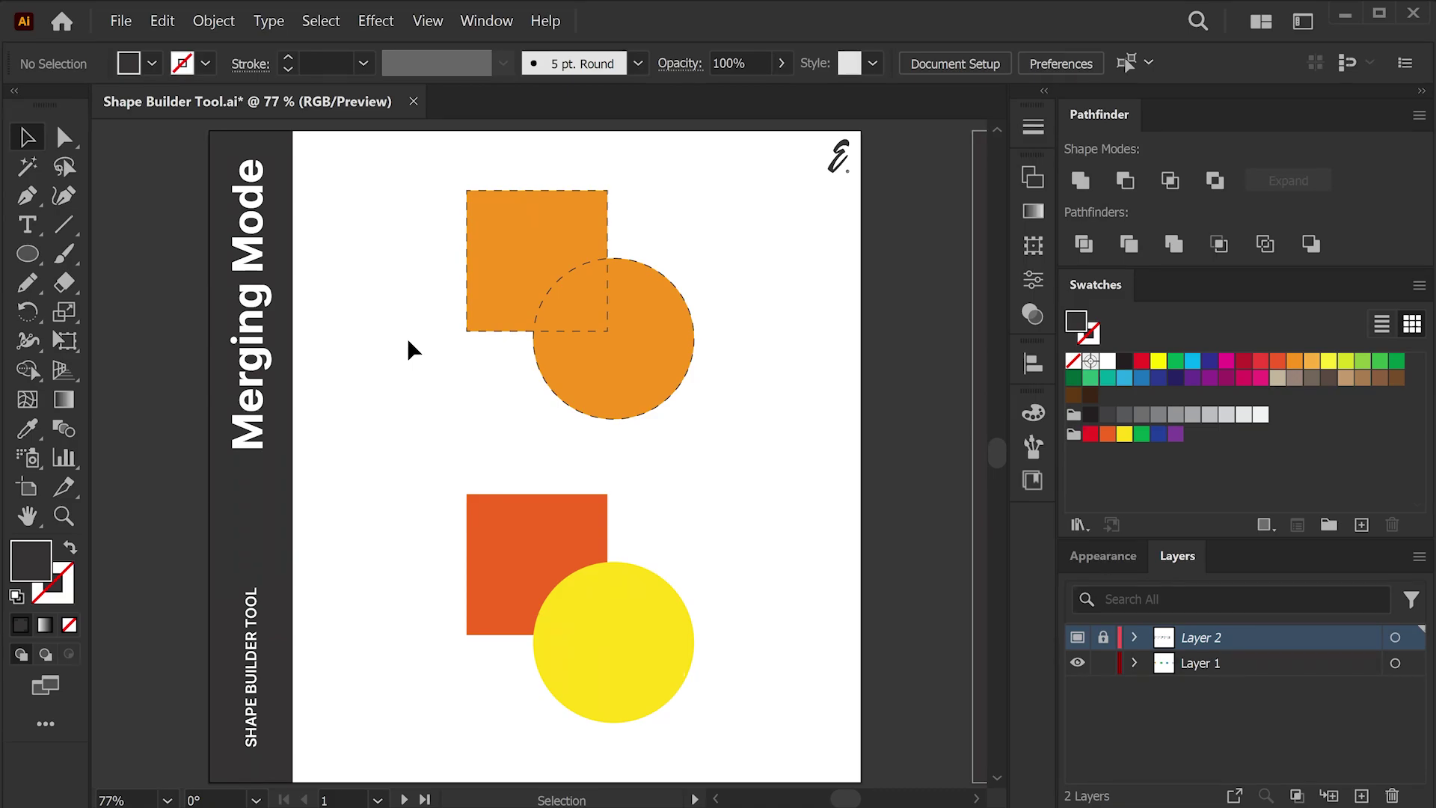
click(28, 367)
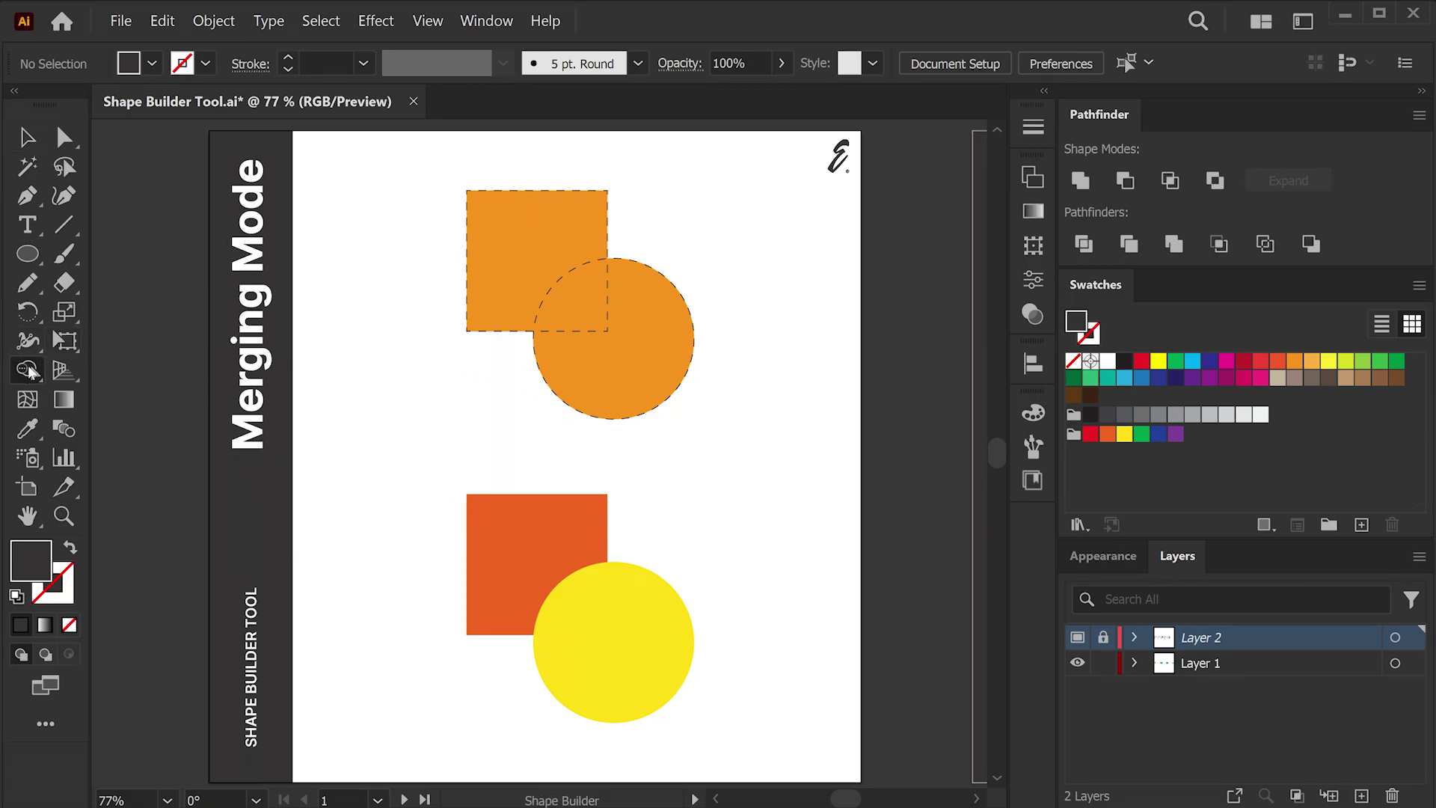
click(28, 140)
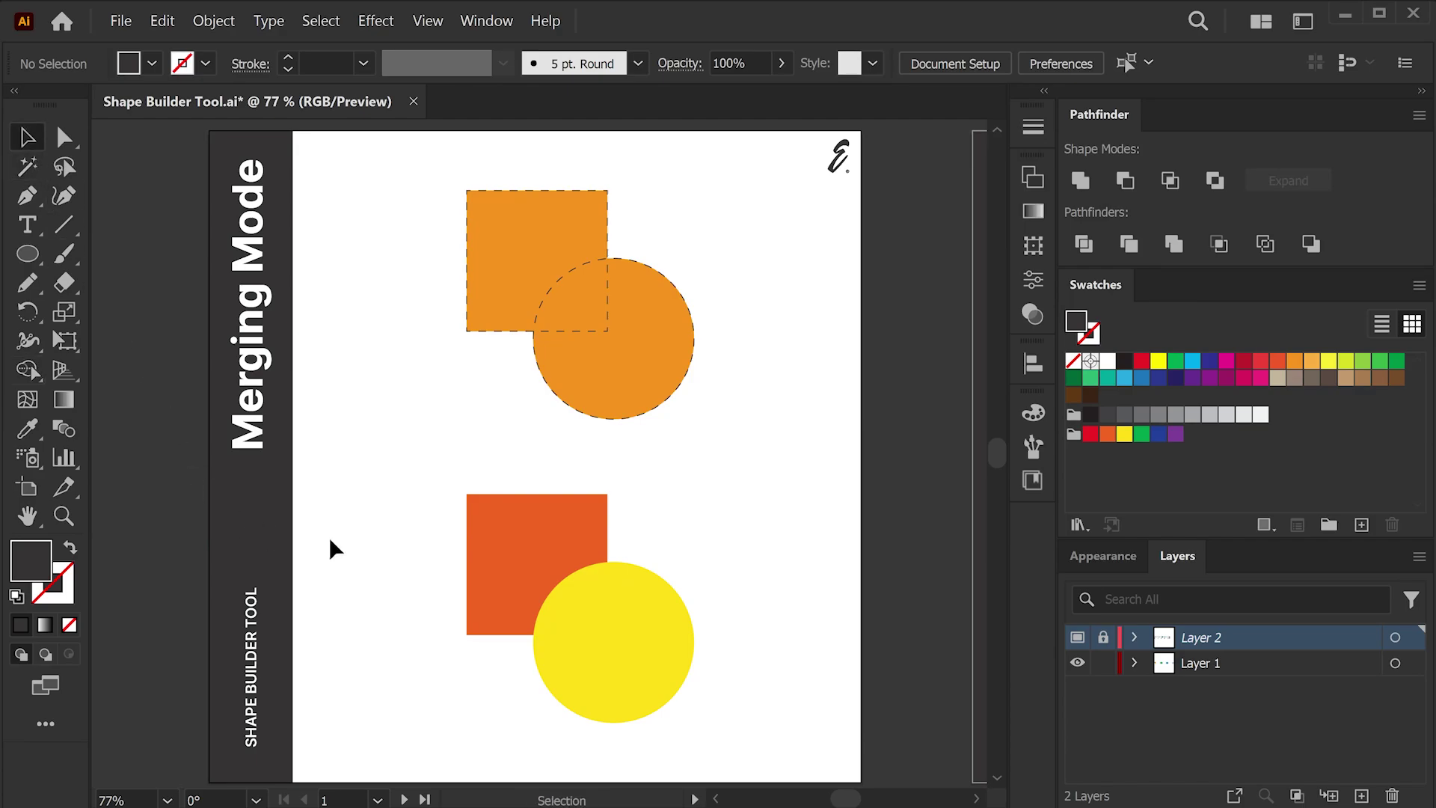
drag(418, 467, 733, 738)
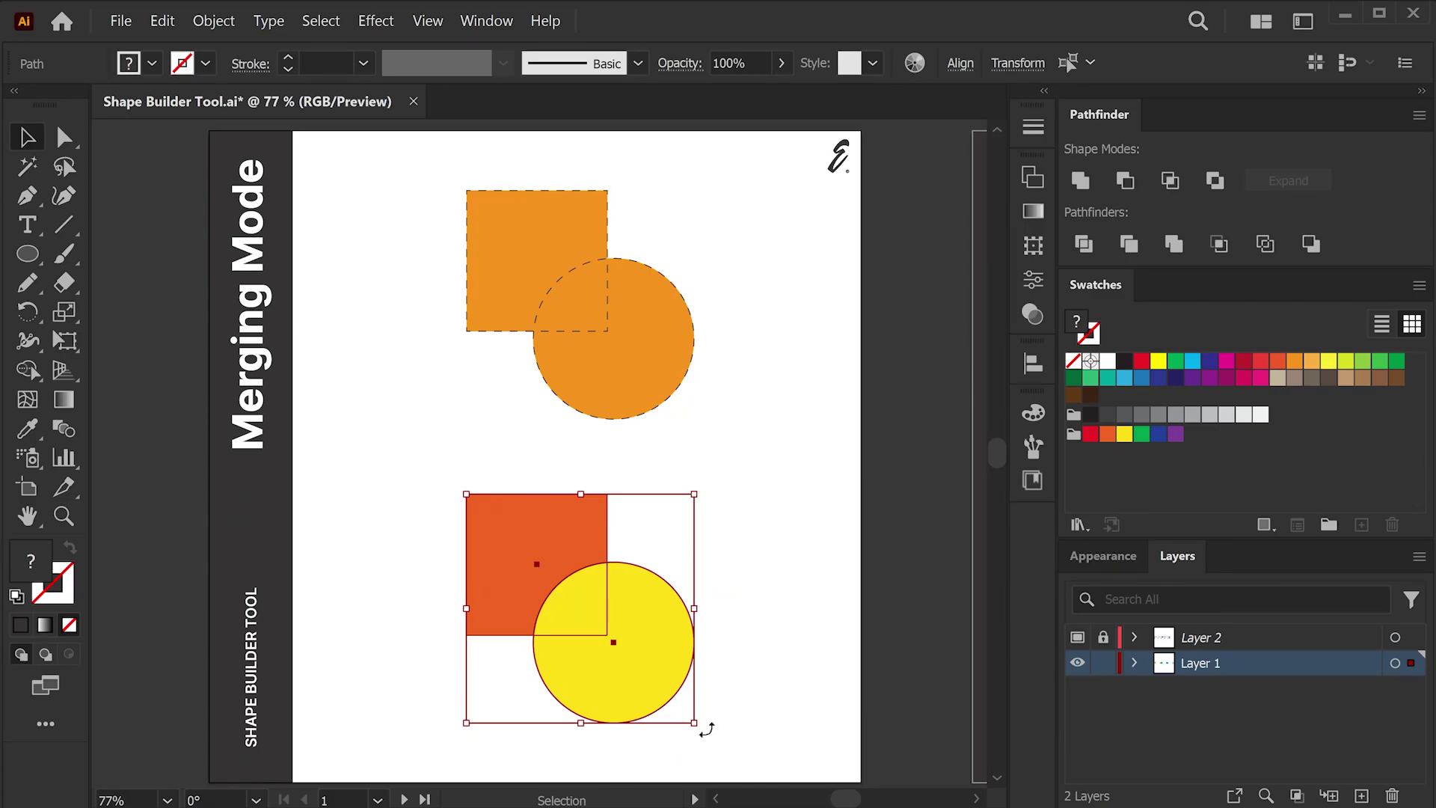
click(27, 374)
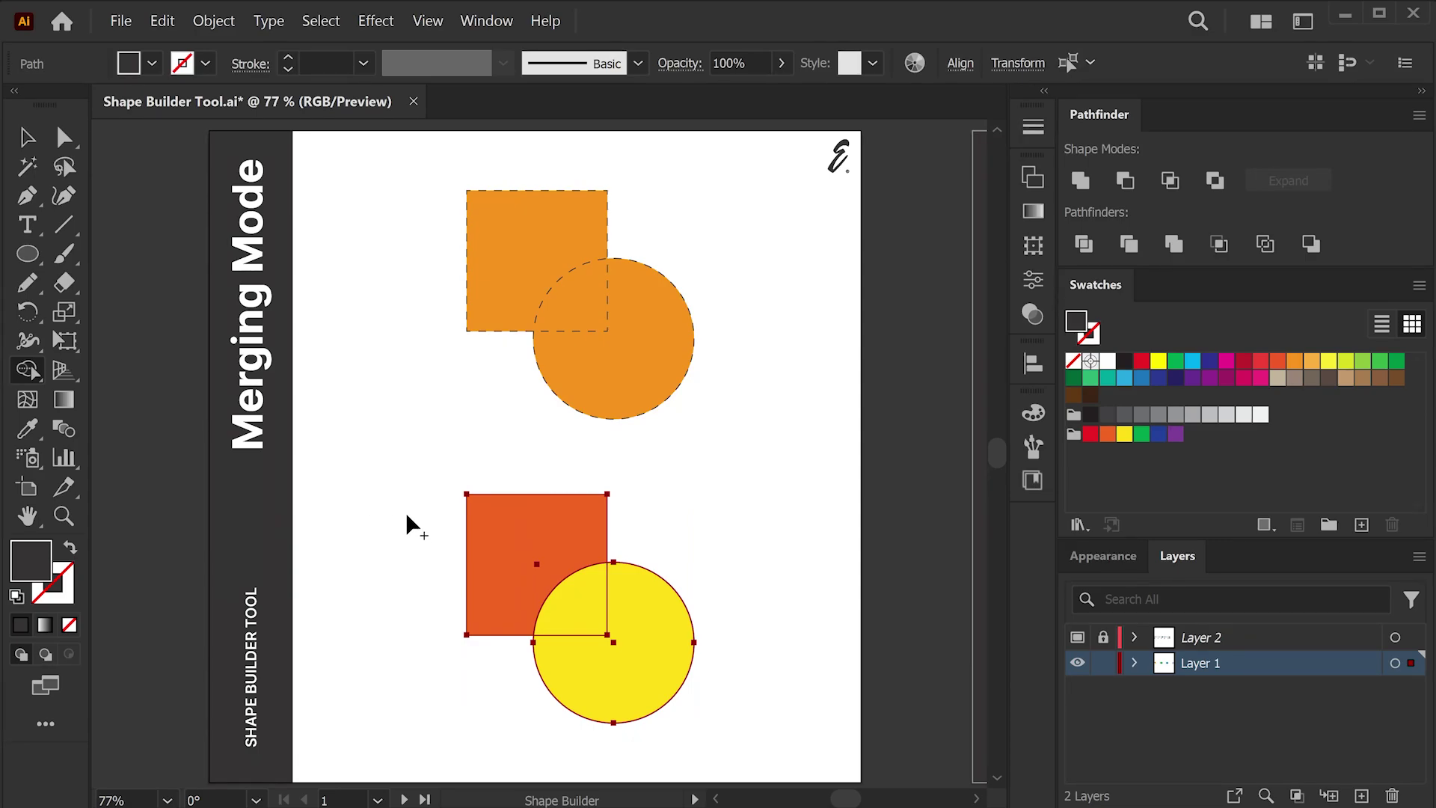
click(28, 137)
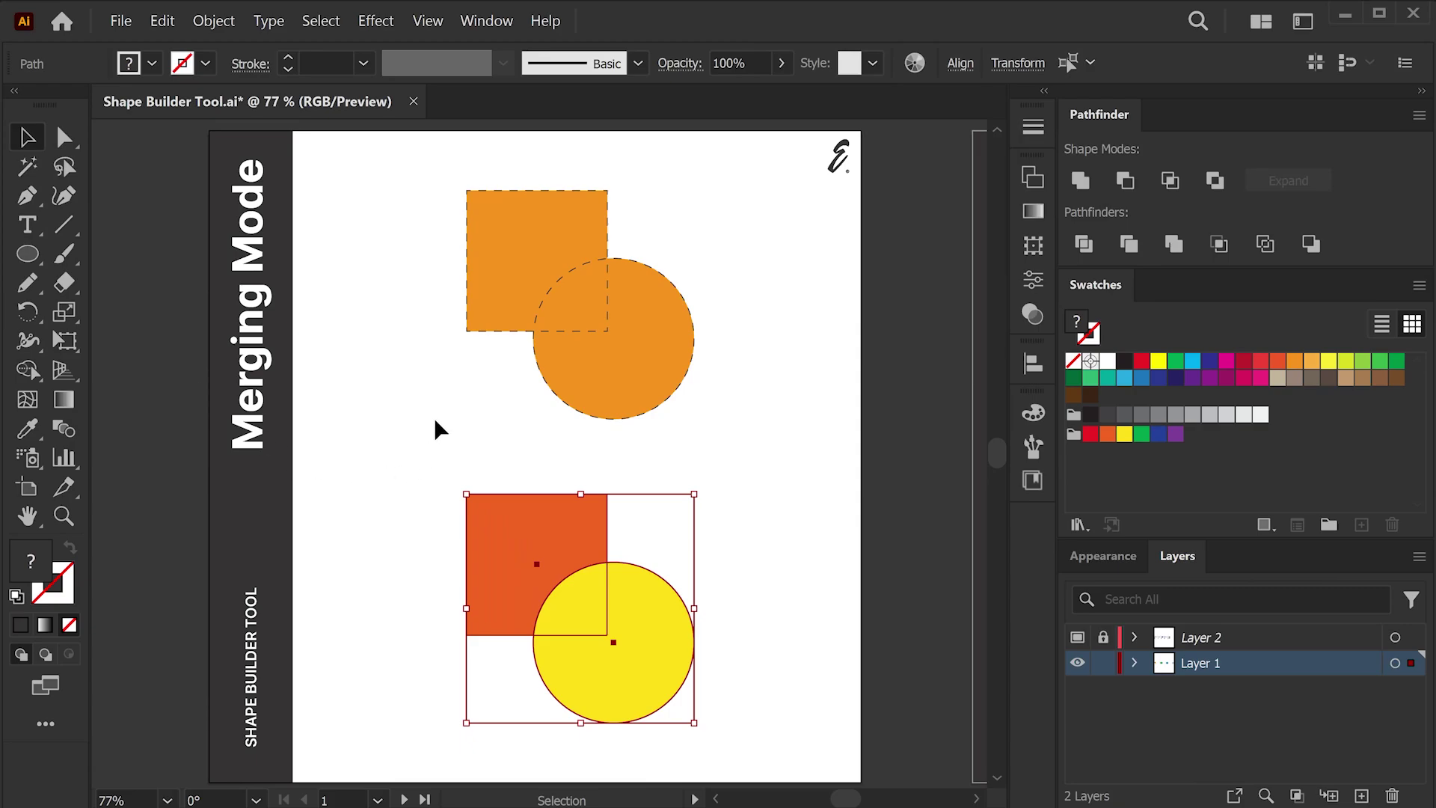
click(349, 516)
click(28, 371)
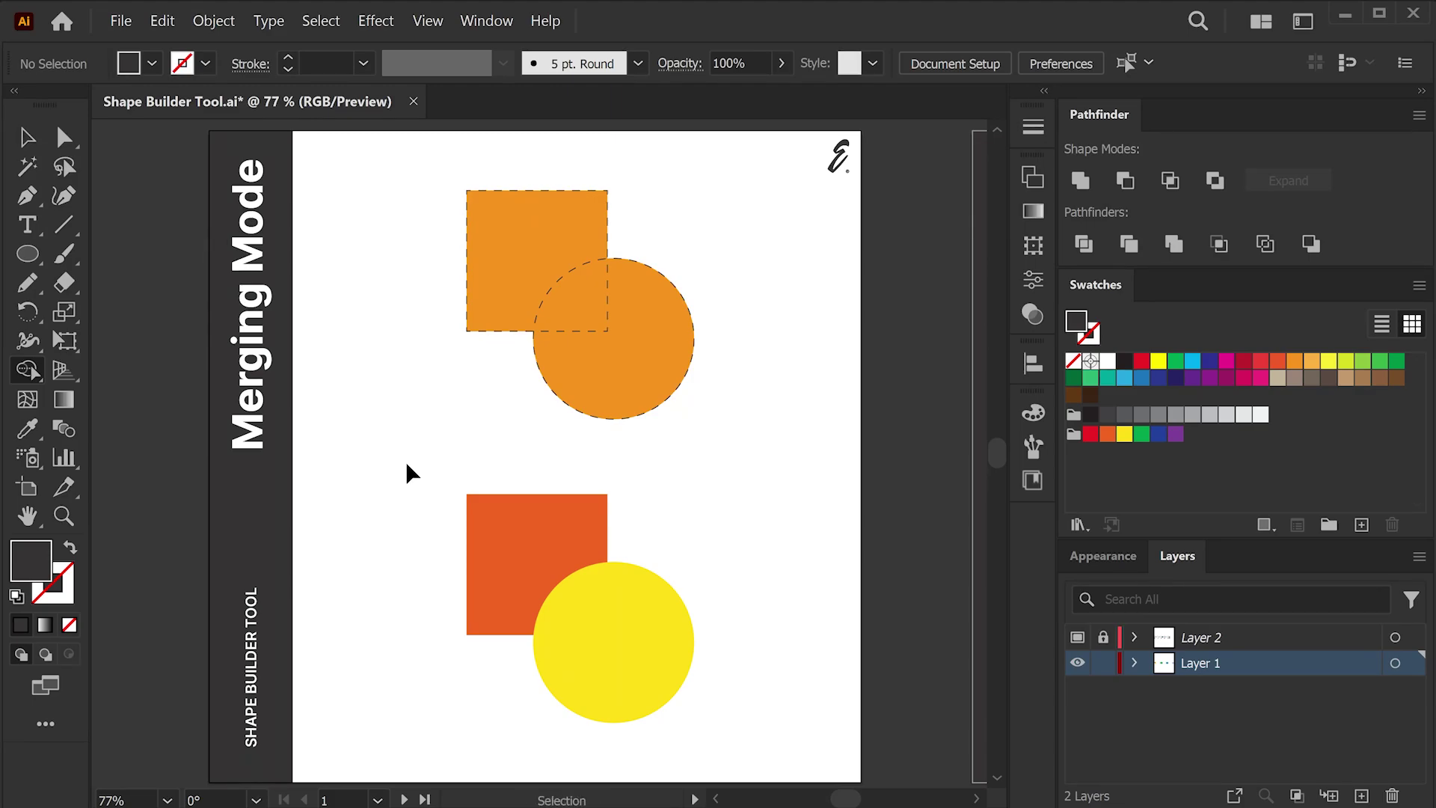
Step: Select the lower red square and yellow circle, then drag through both to merge them into one shape
drag(415, 459, 709, 730)
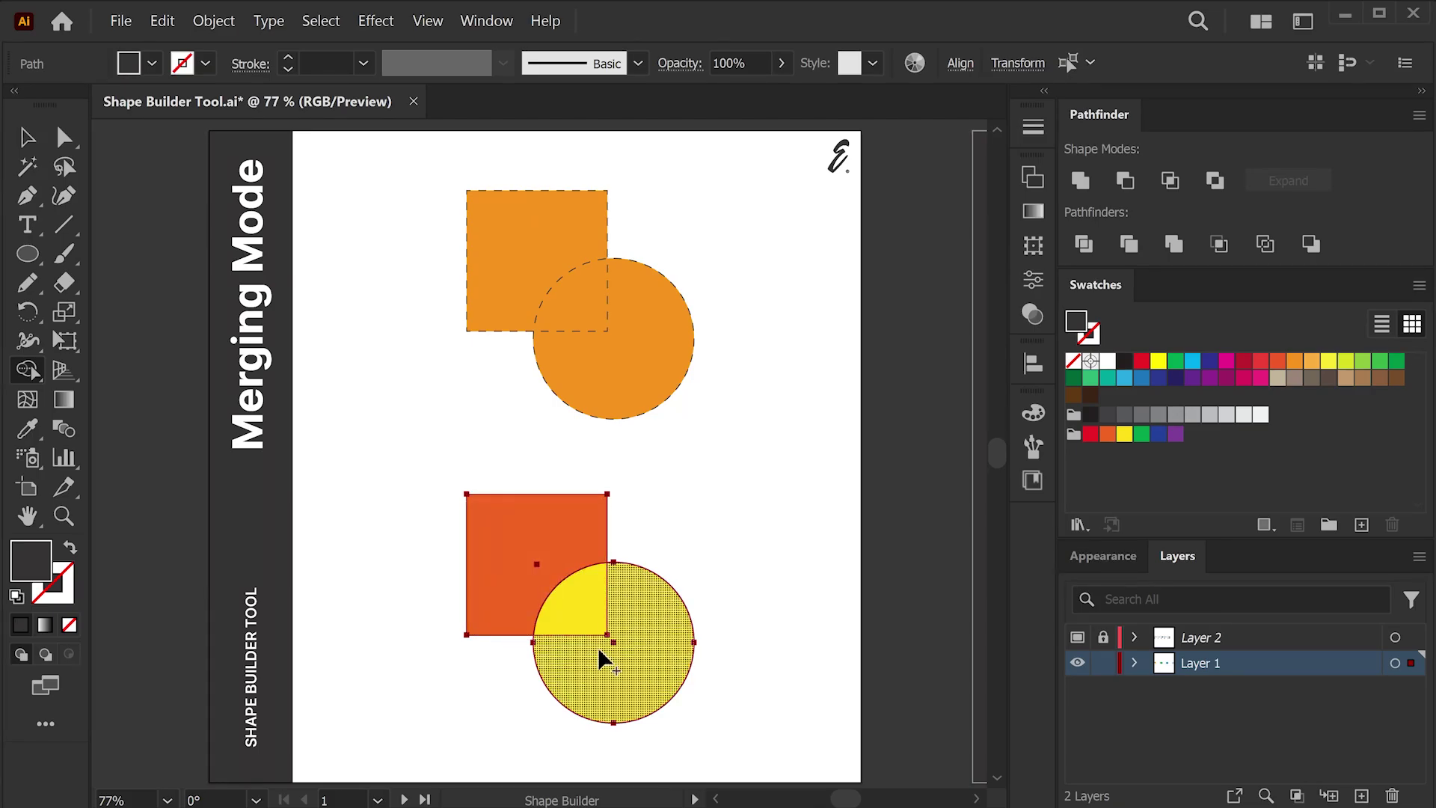
mouse_move(557, 561)
mouse_down()
mouse_move(576, 599)
mouse_move(651, 632)
mouse_move(666, 679)
mouse_move(637, 679)
mouse_up()
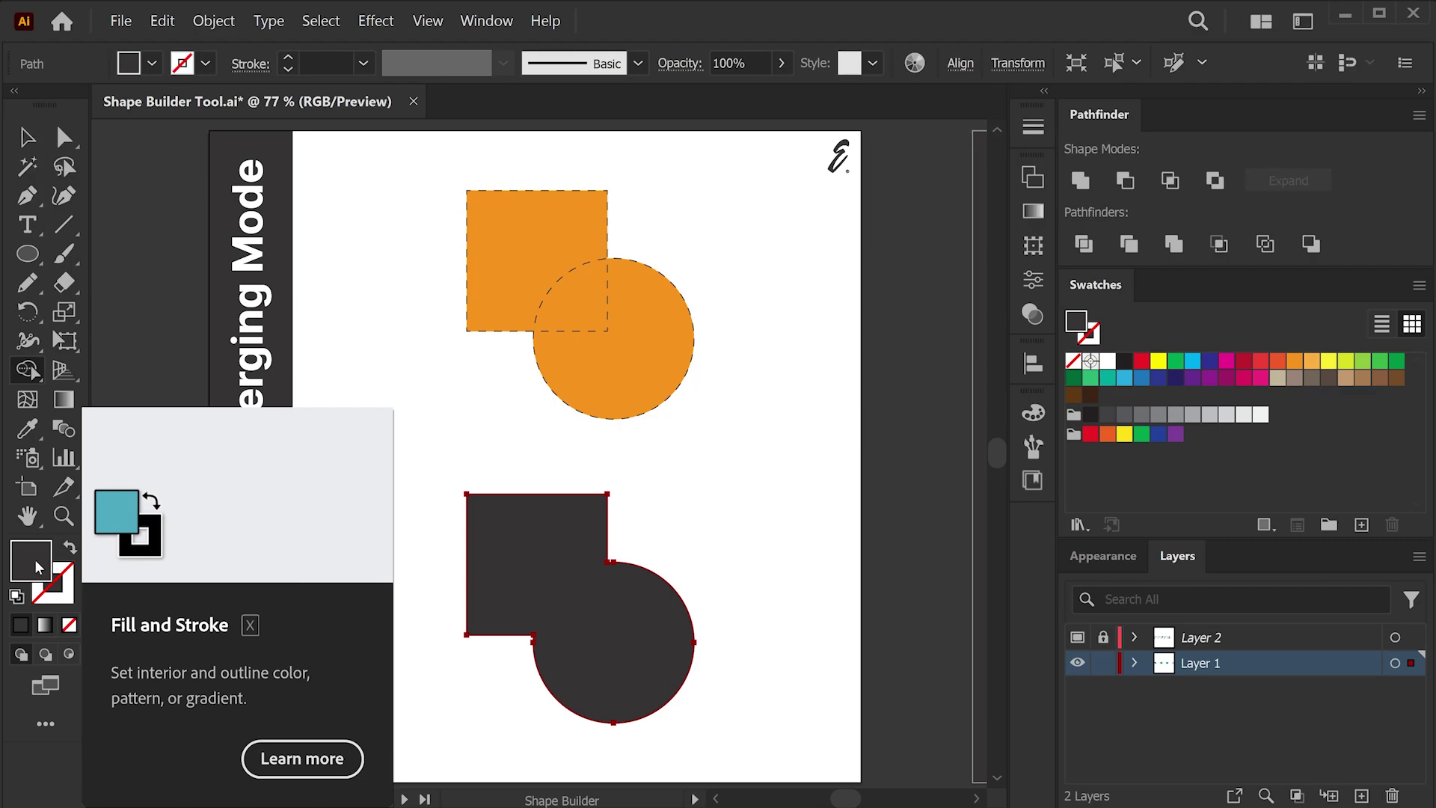
Step: Fill the merged shape with the orange swatch and deselect it
click(26, 139)
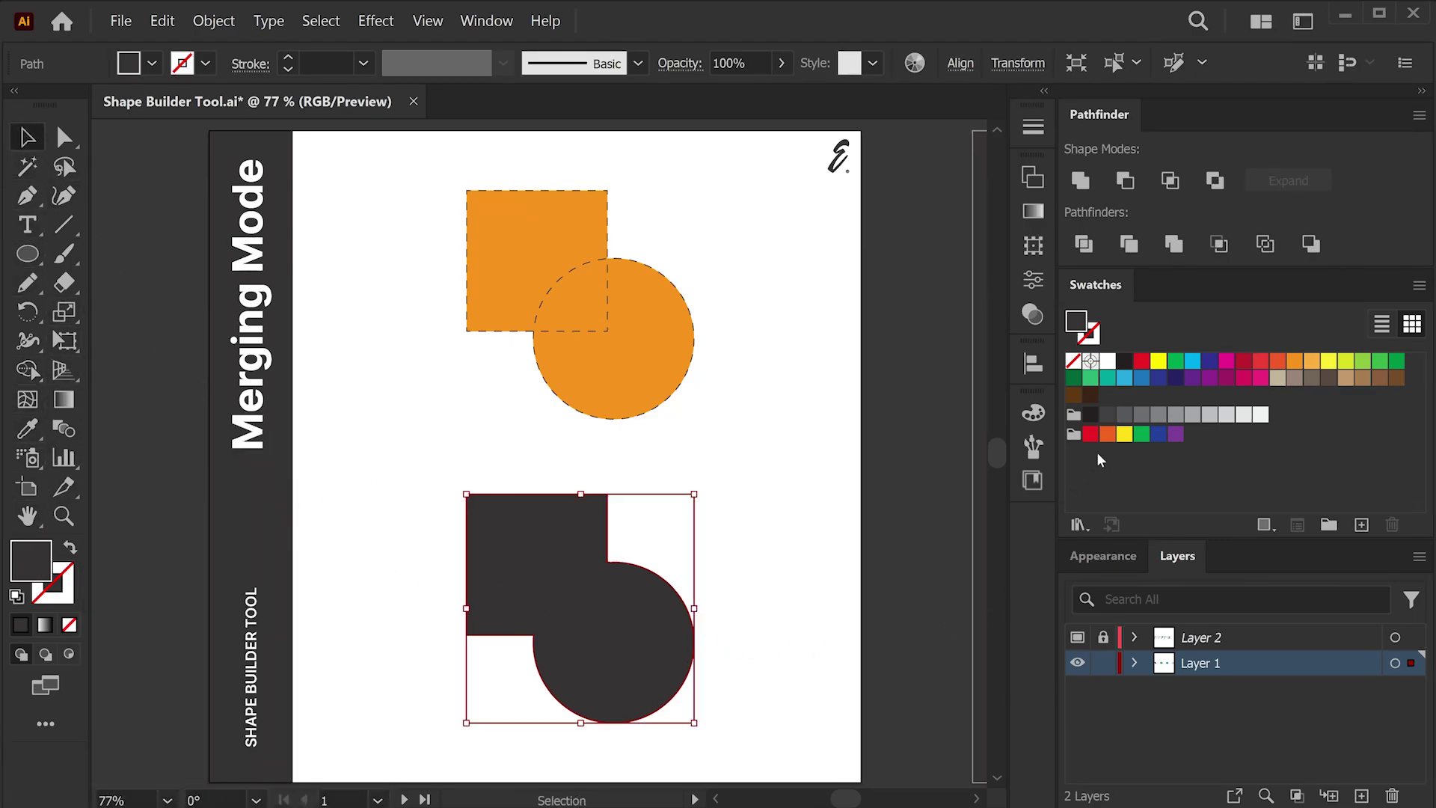
click(1294, 361)
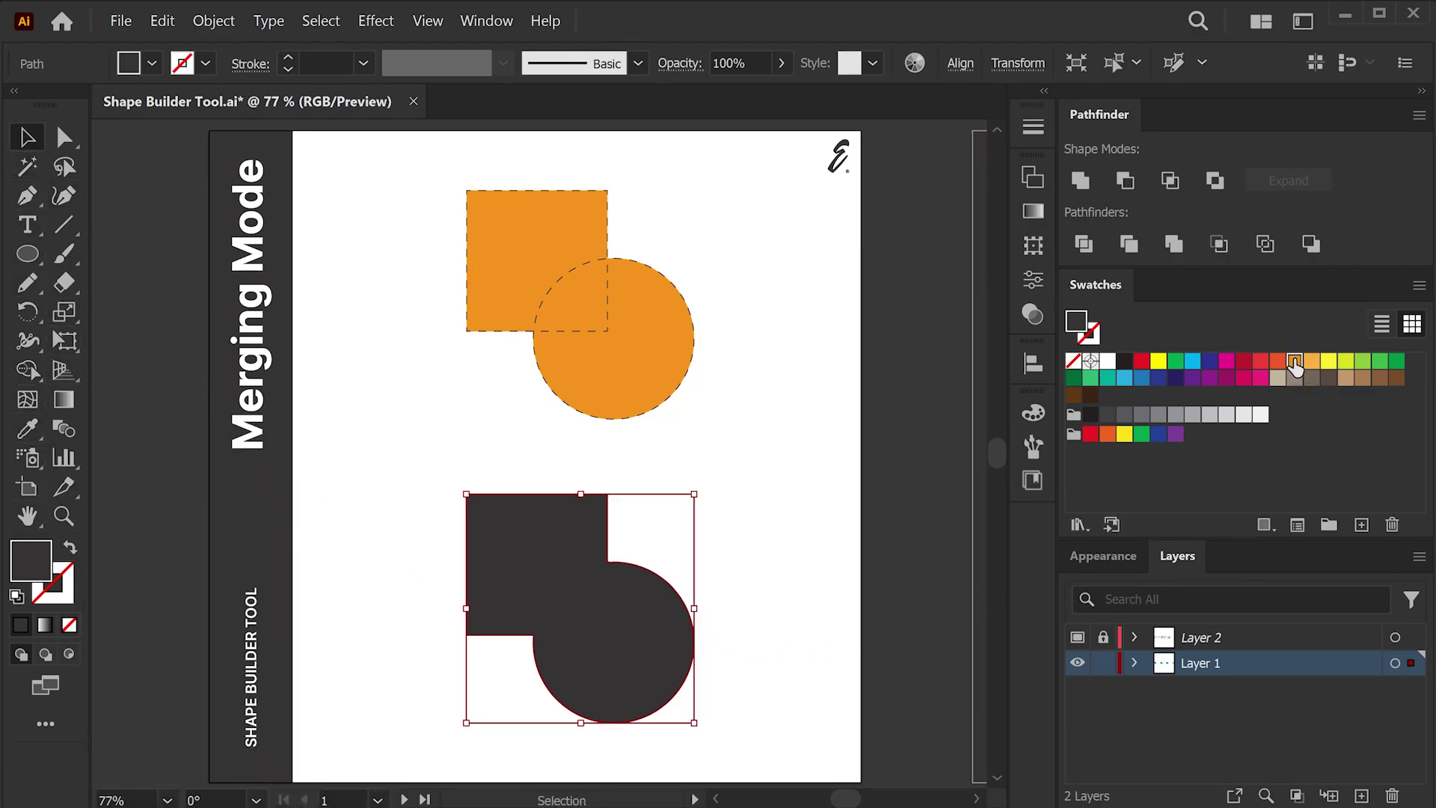
click(724, 432)
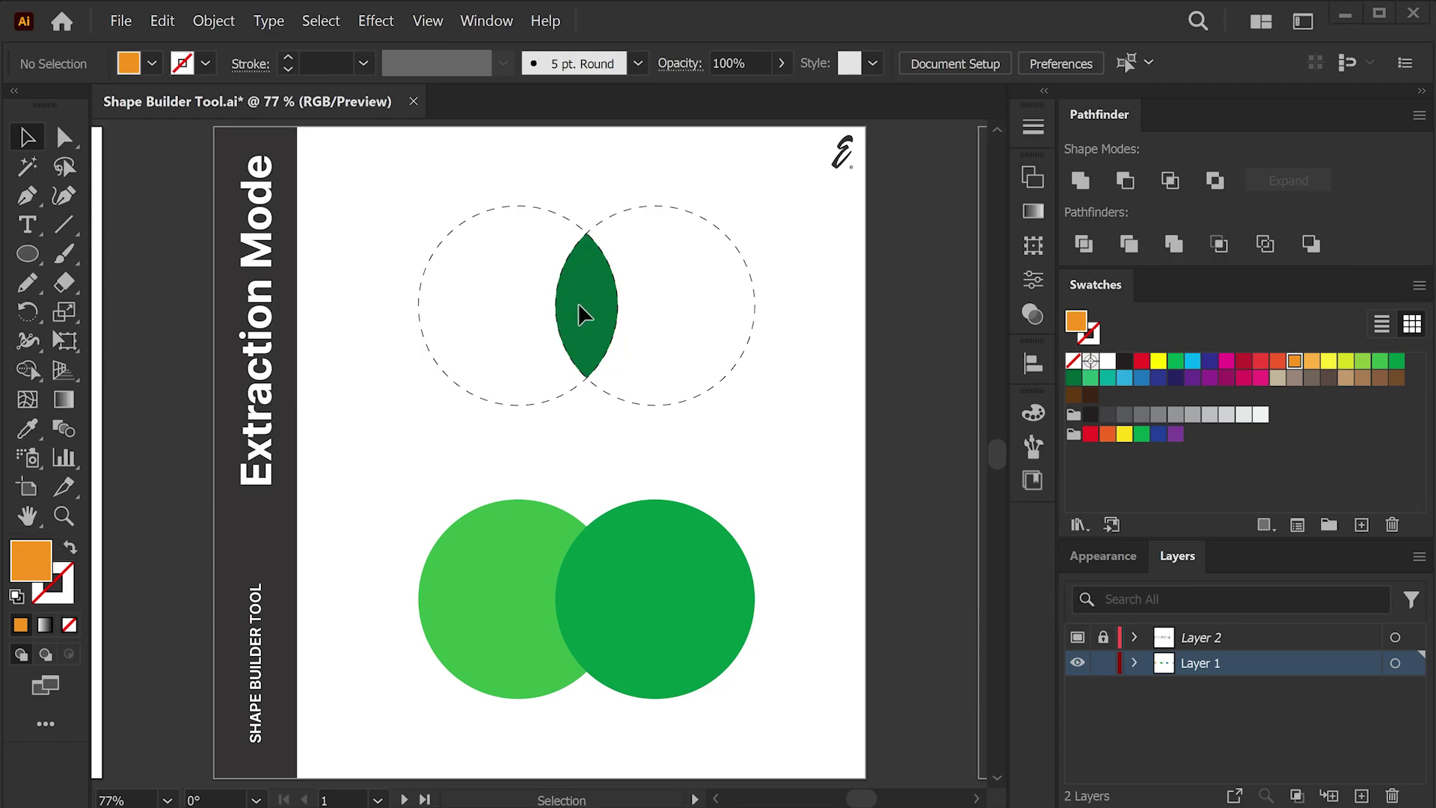
Step: Extract the overlap of the two lower green circles as a separate orange piece with Shape Builder
drag(397, 449, 767, 709)
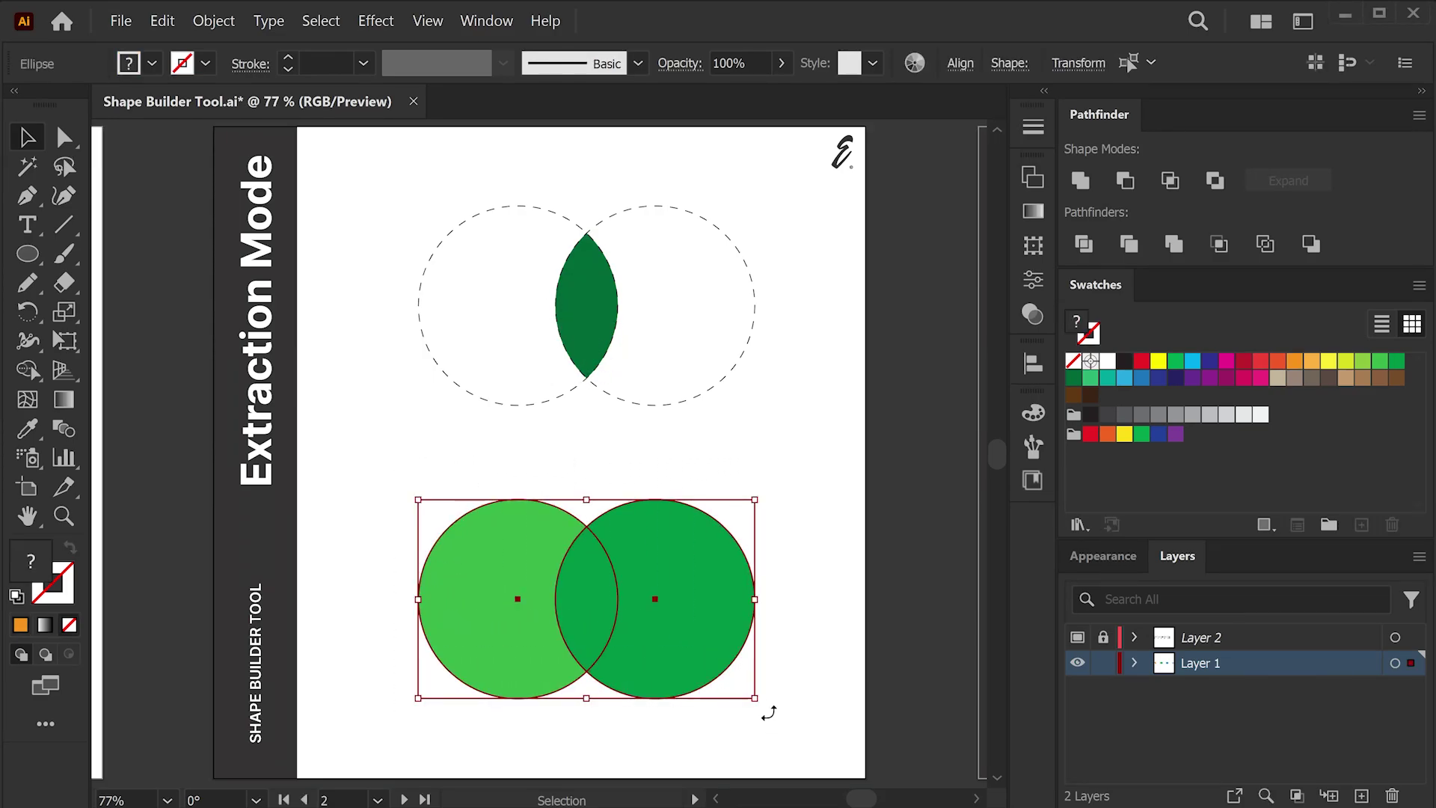
click(31, 371)
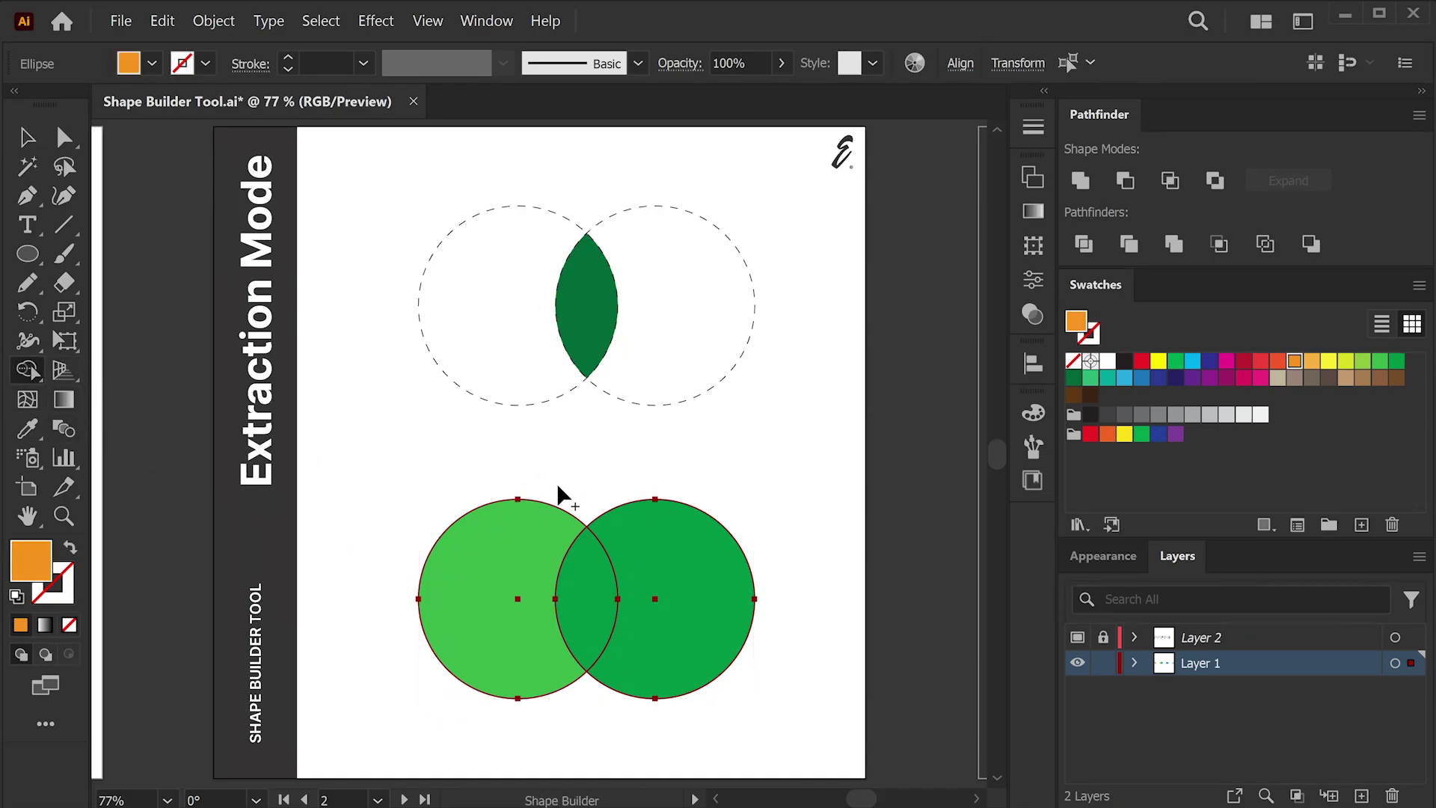
click(591, 608)
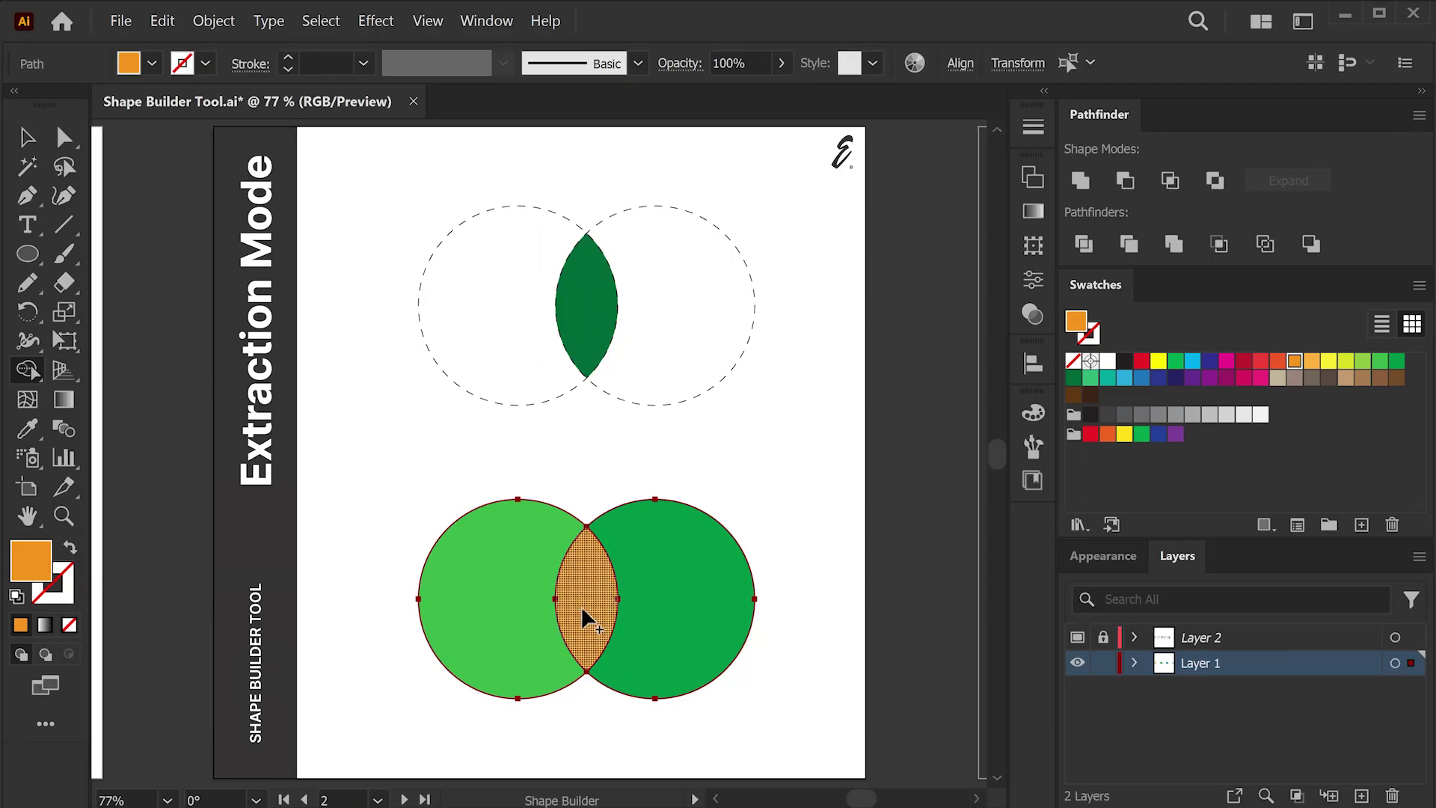
Step: Drag the orange leaf upward out of the circles
click(27, 137)
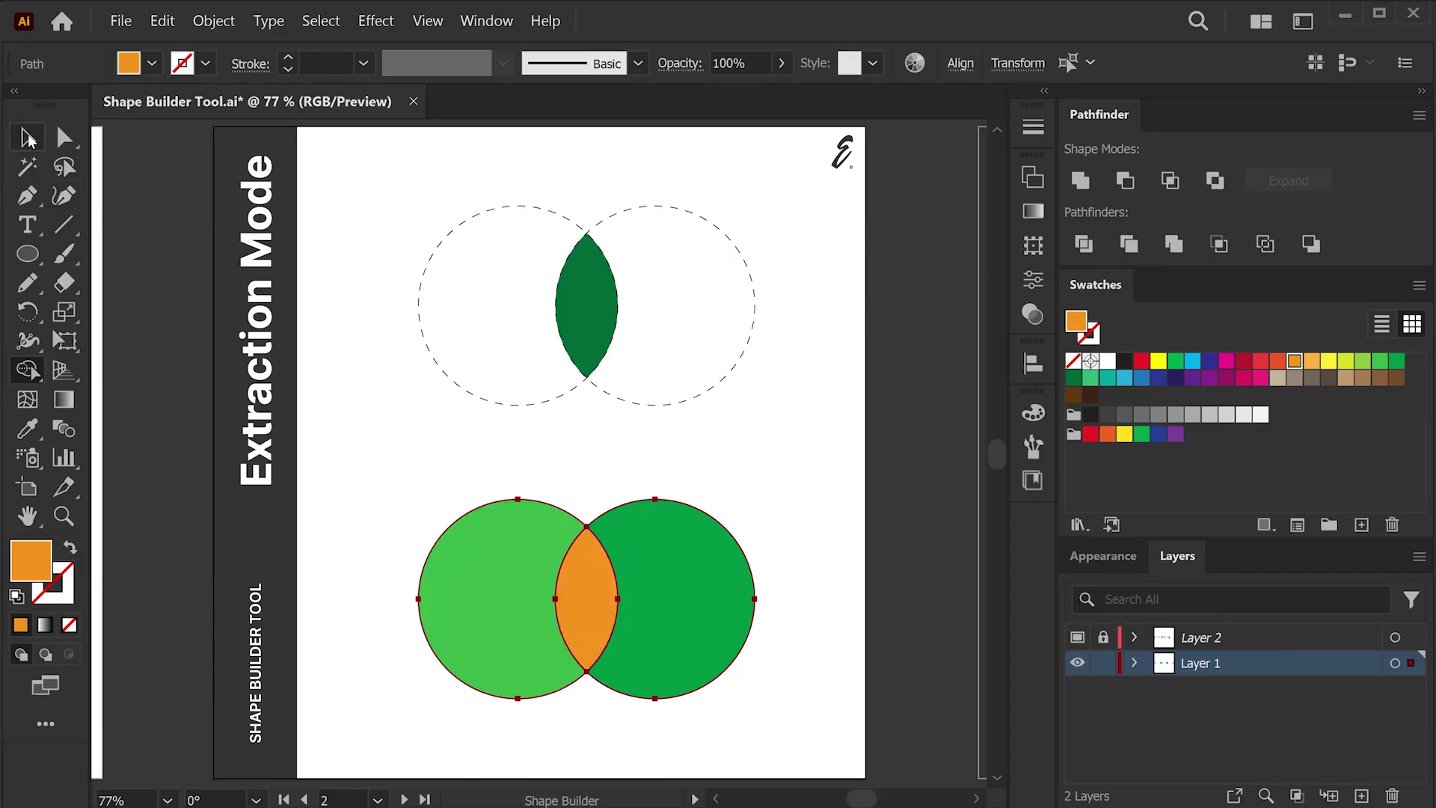
click(591, 453)
drag(583, 549, 583, 442)
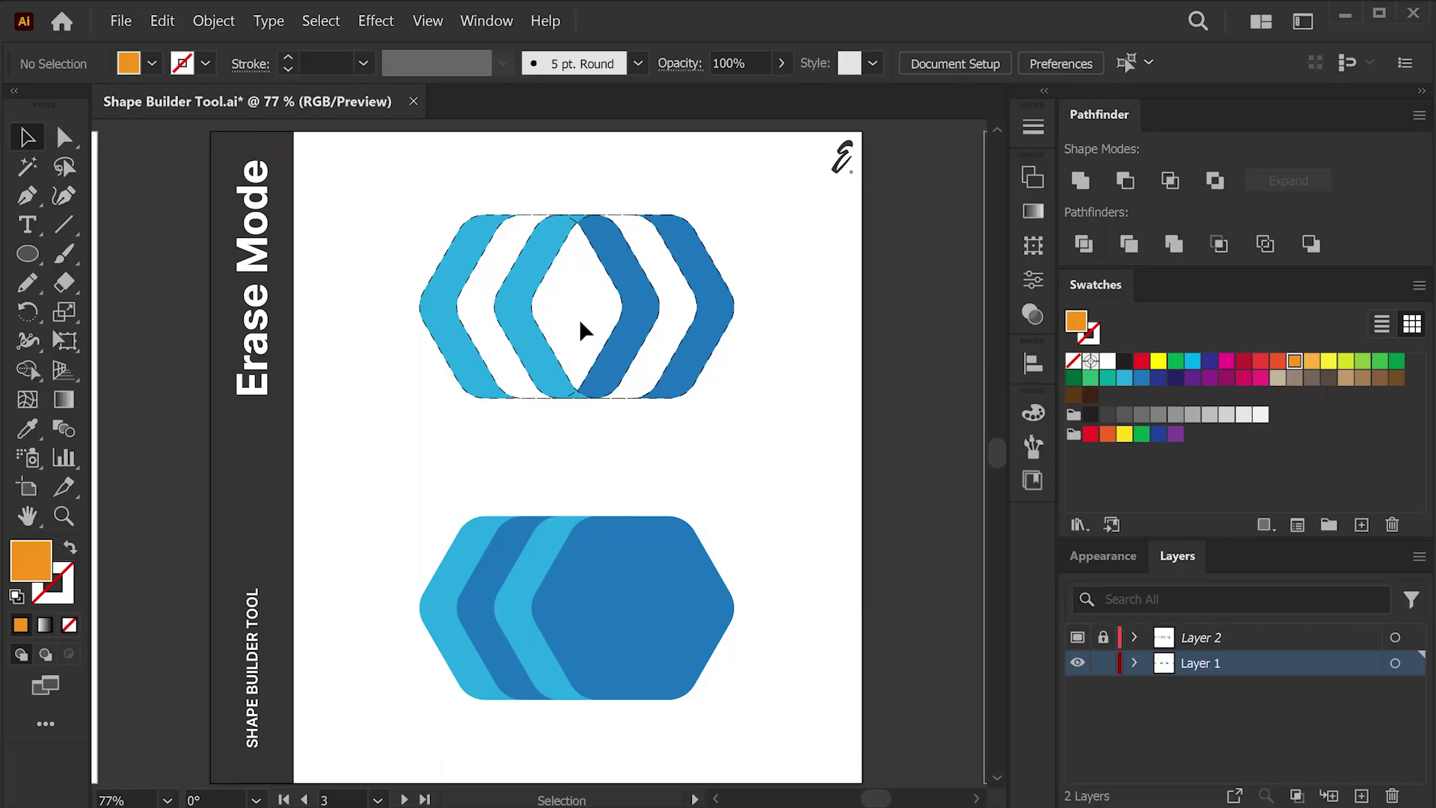
Step: Erase the left, central diamond and right overlap regions of the lower blue hexagons, then deselect
drag(364, 468, 775, 743)
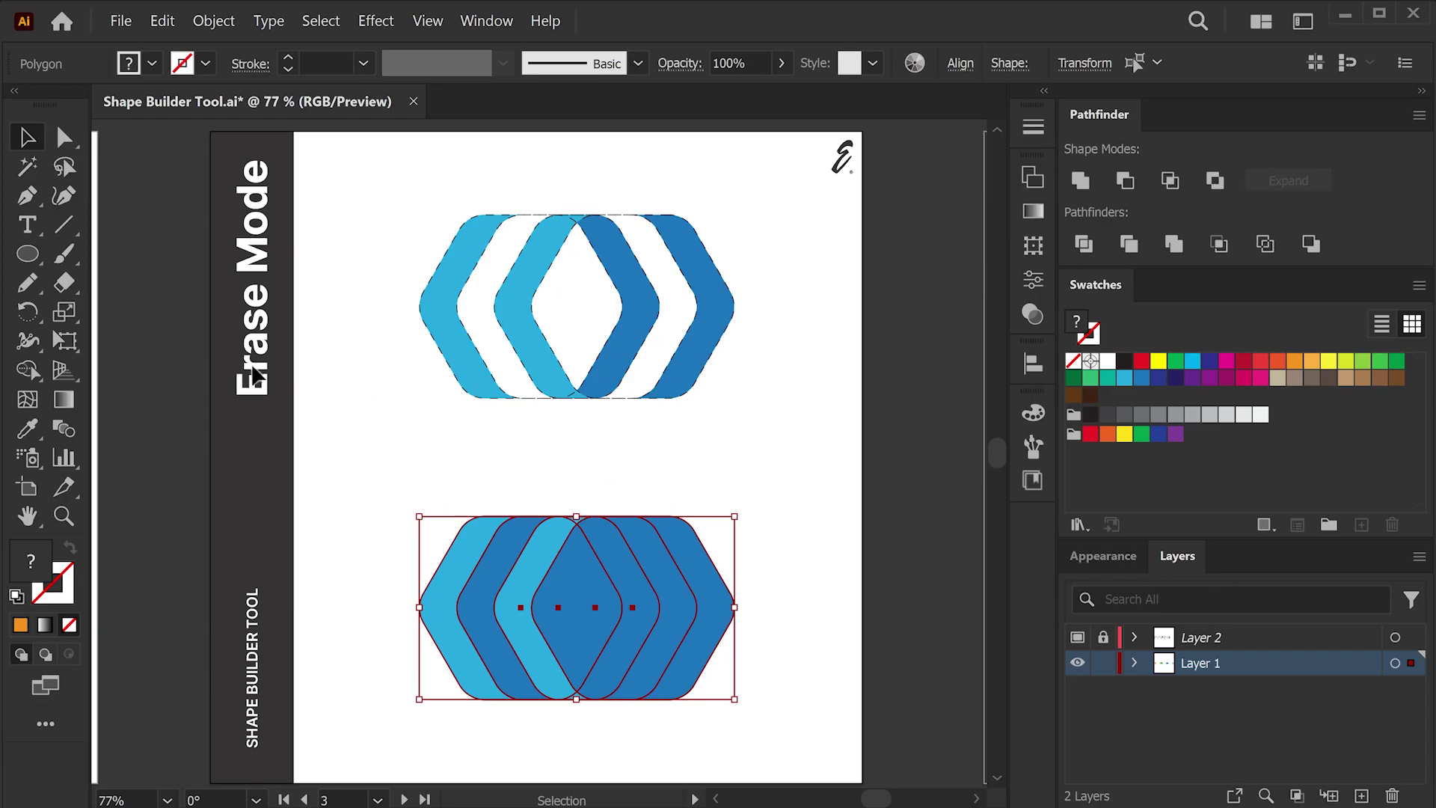
click(31, 372)
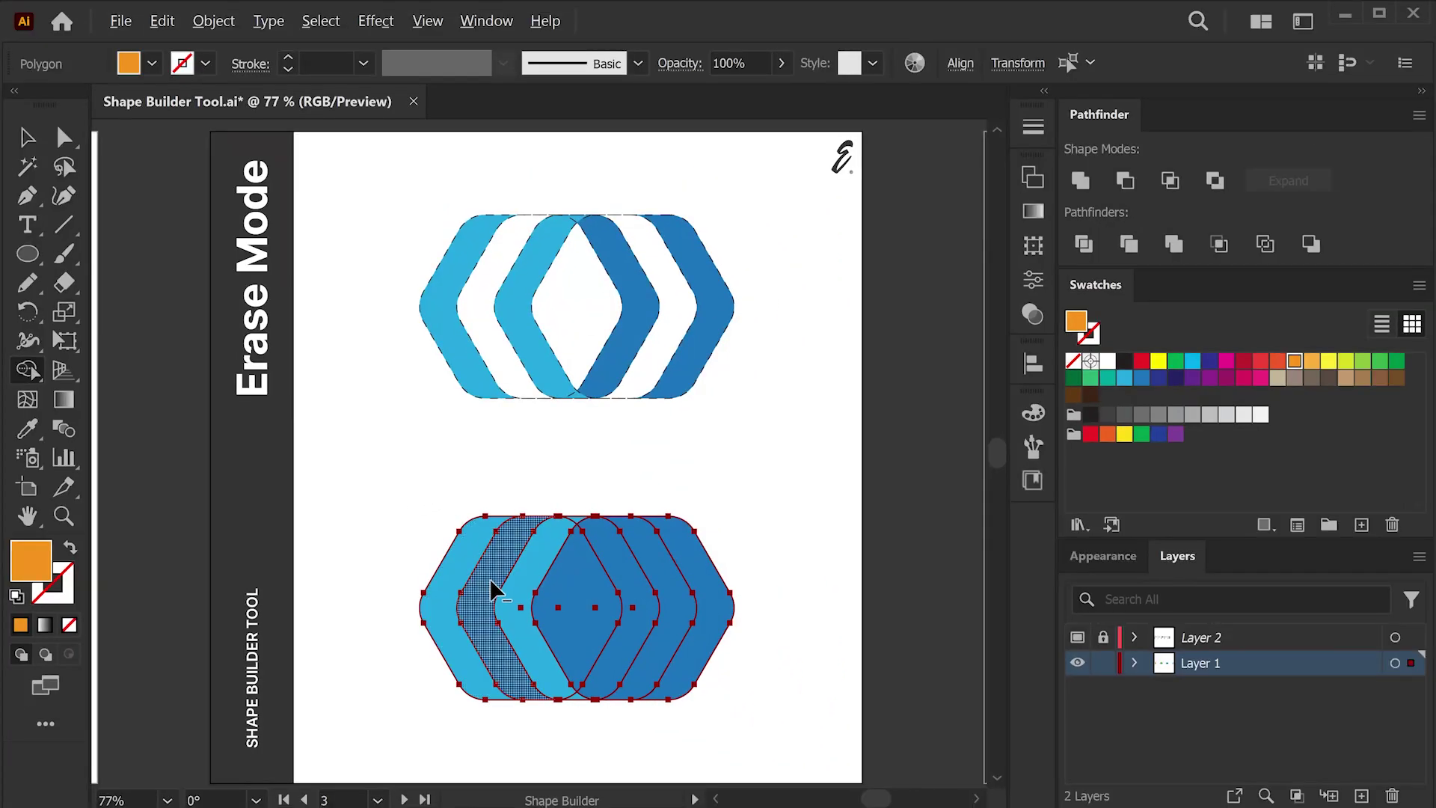
alt+click(503, 650)
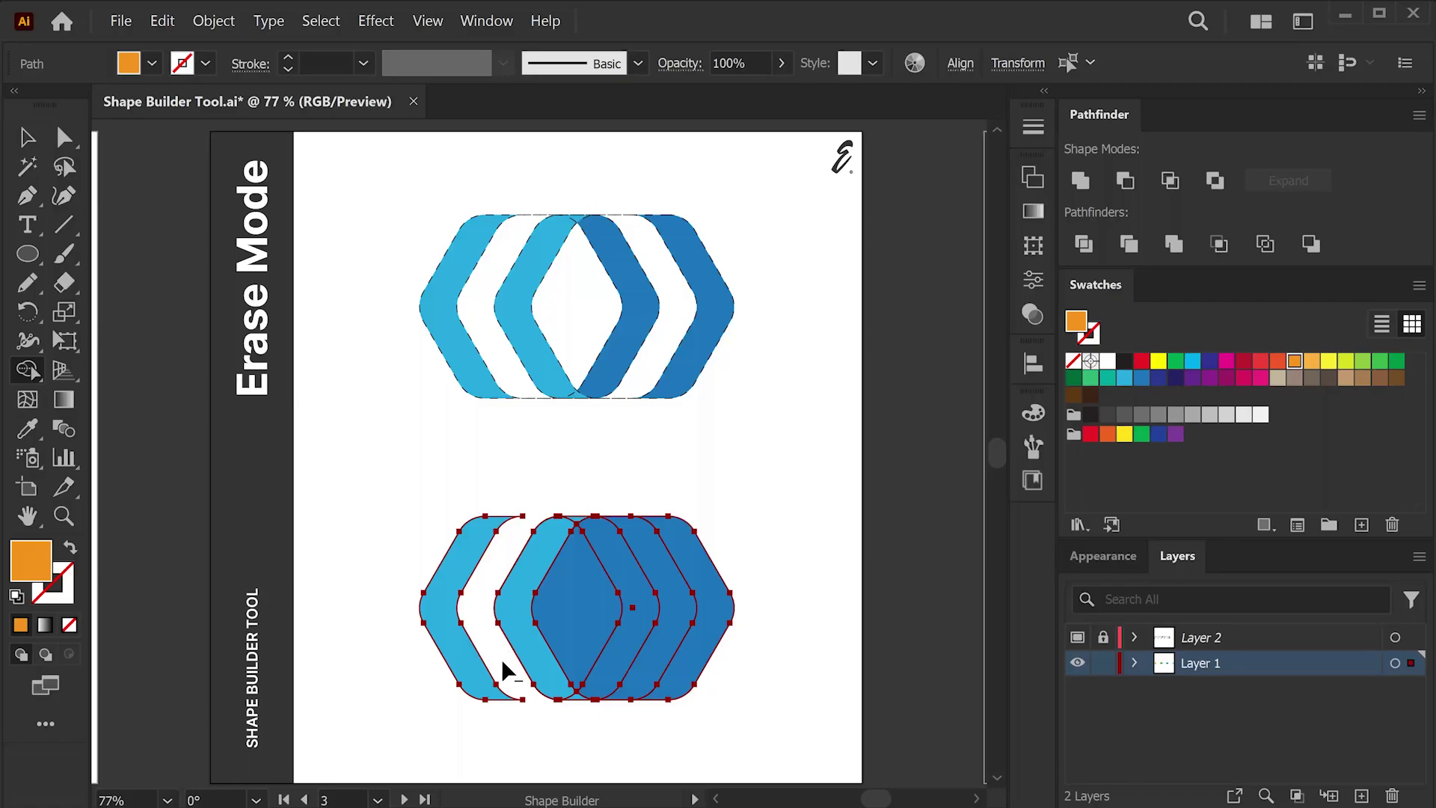
alt+click(580, 617)
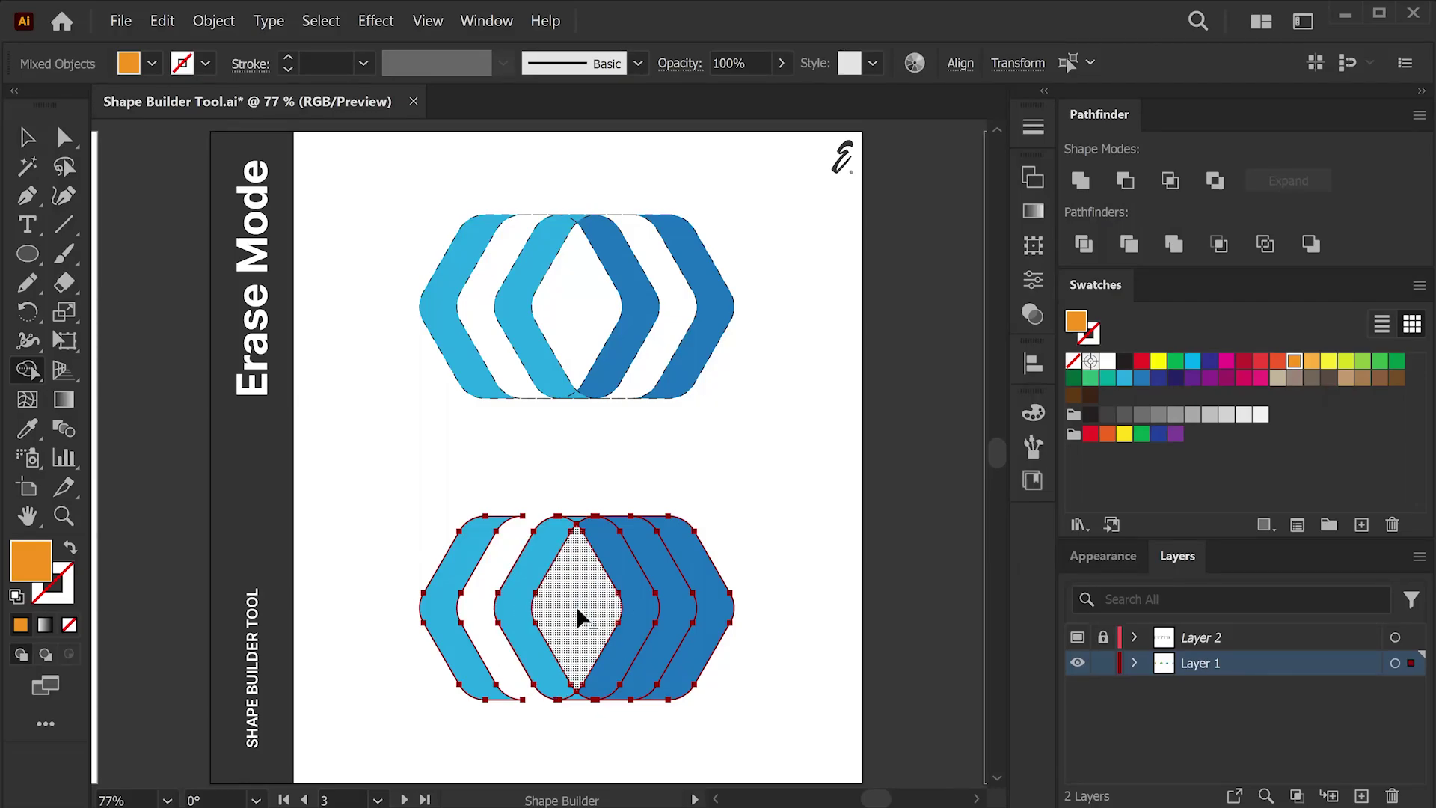
alt+click(677, 629)
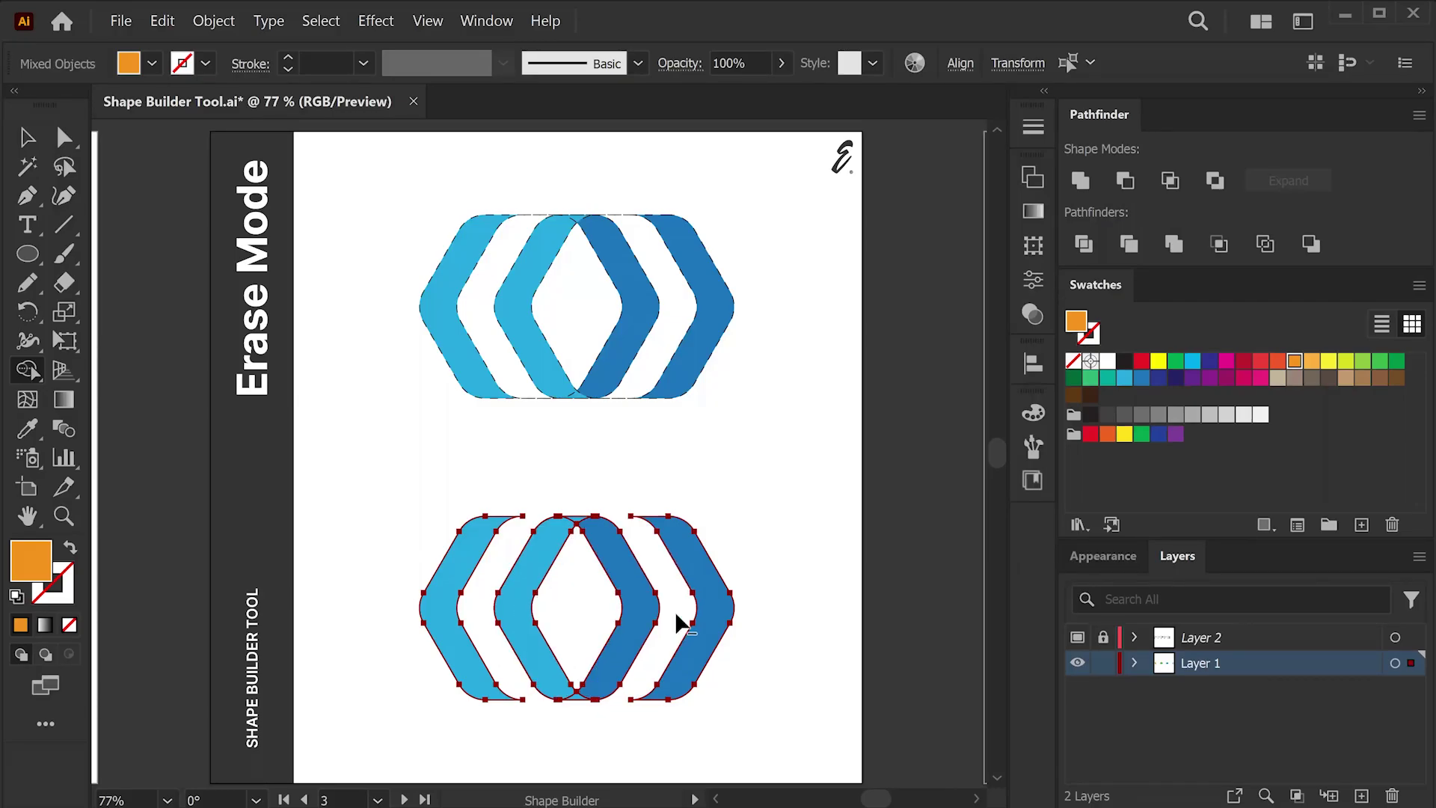
key(v)
click(552, 452)
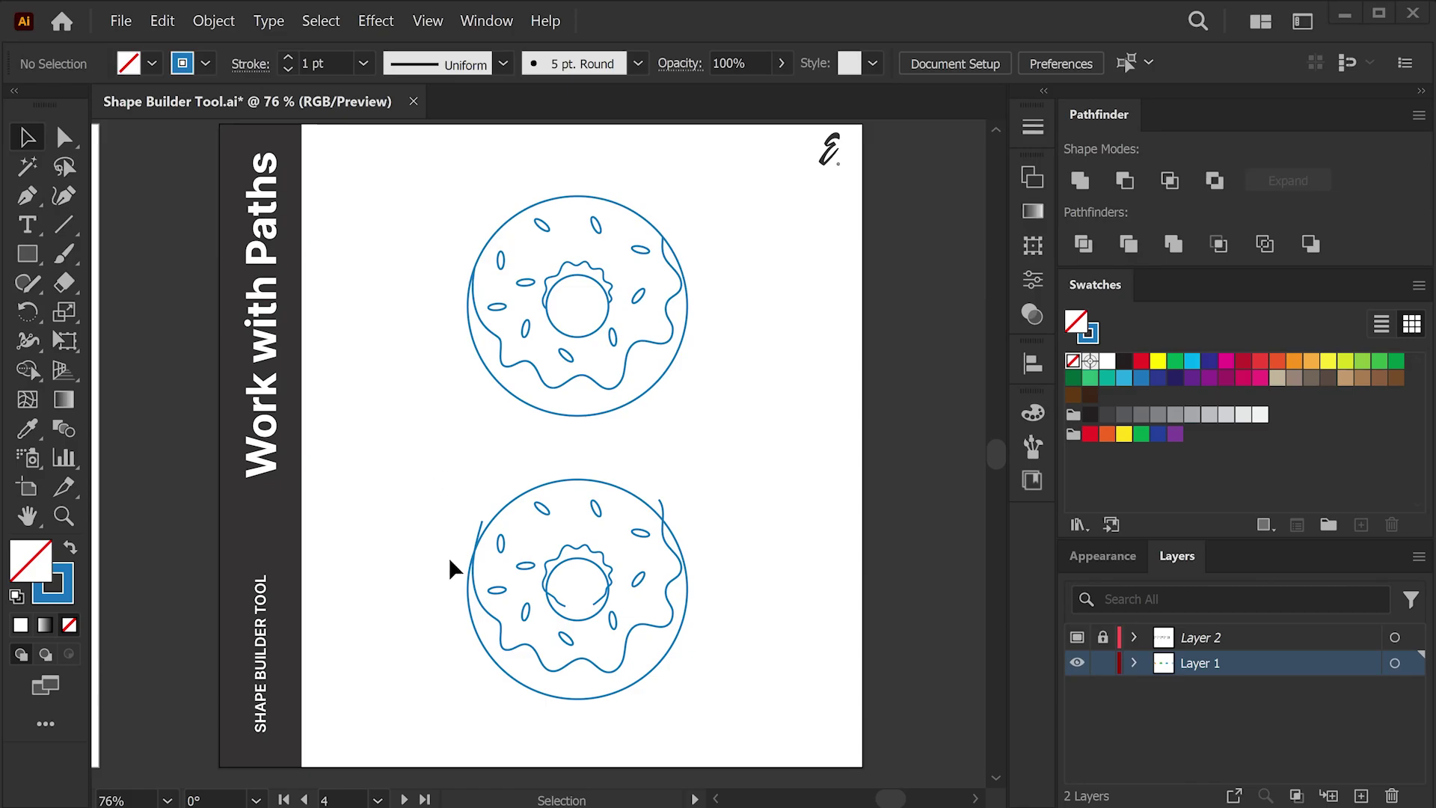
Step: Zoom in on the lower donut and select all its paths with Shape Builder active
click(479, 570)
scroll(481, 569, up, 3)
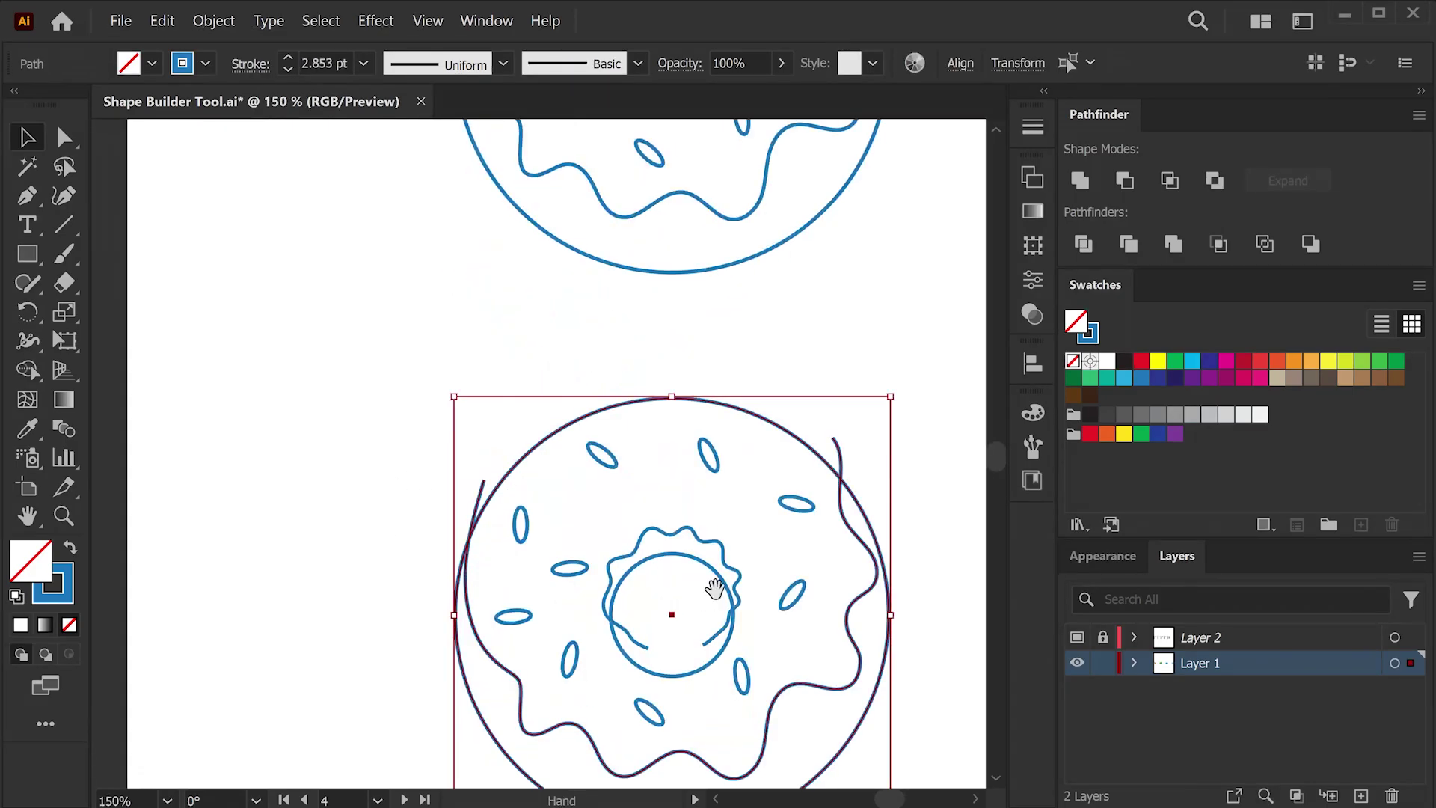
drag(714, 588, 588, 435)
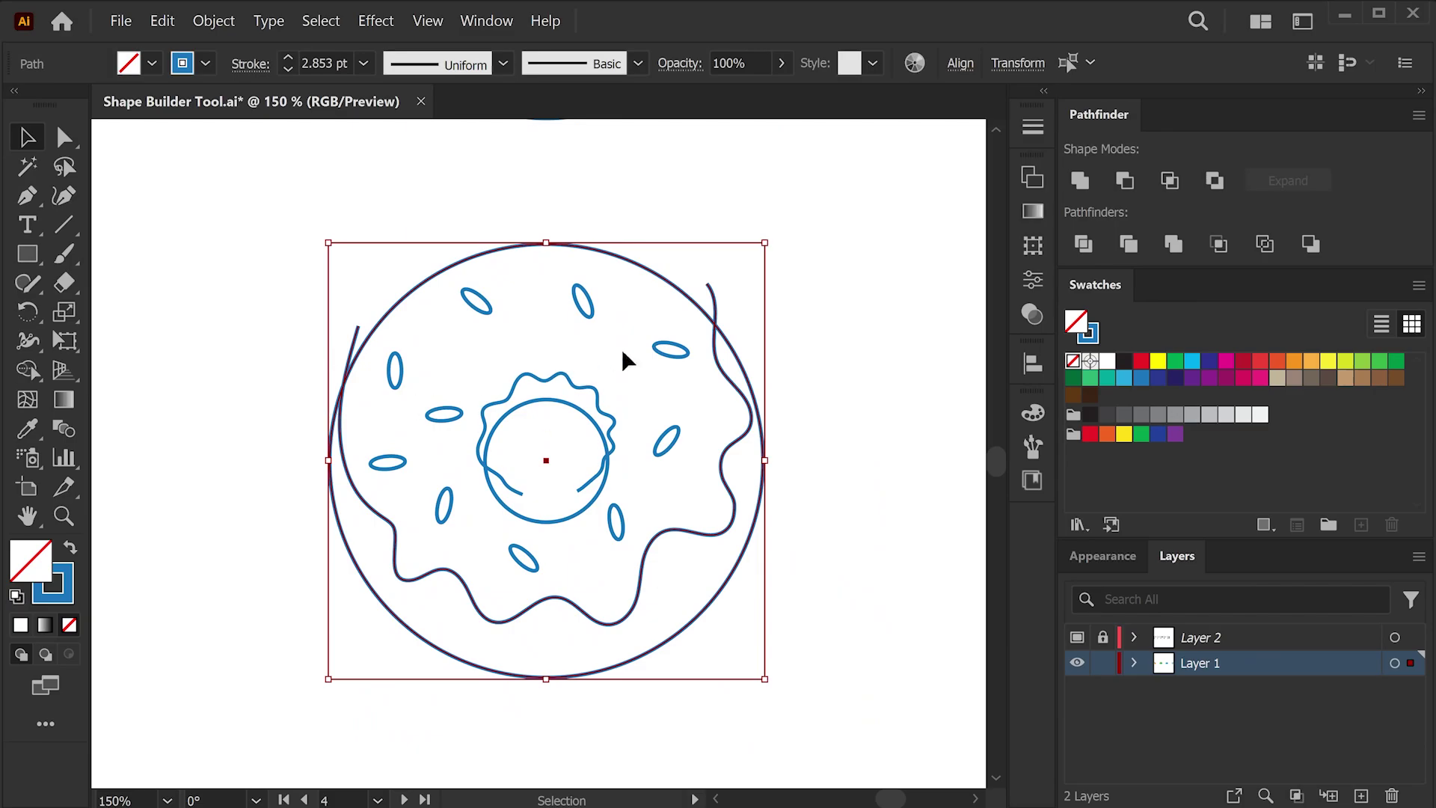
alt+scroll(535, 448, up, 1)
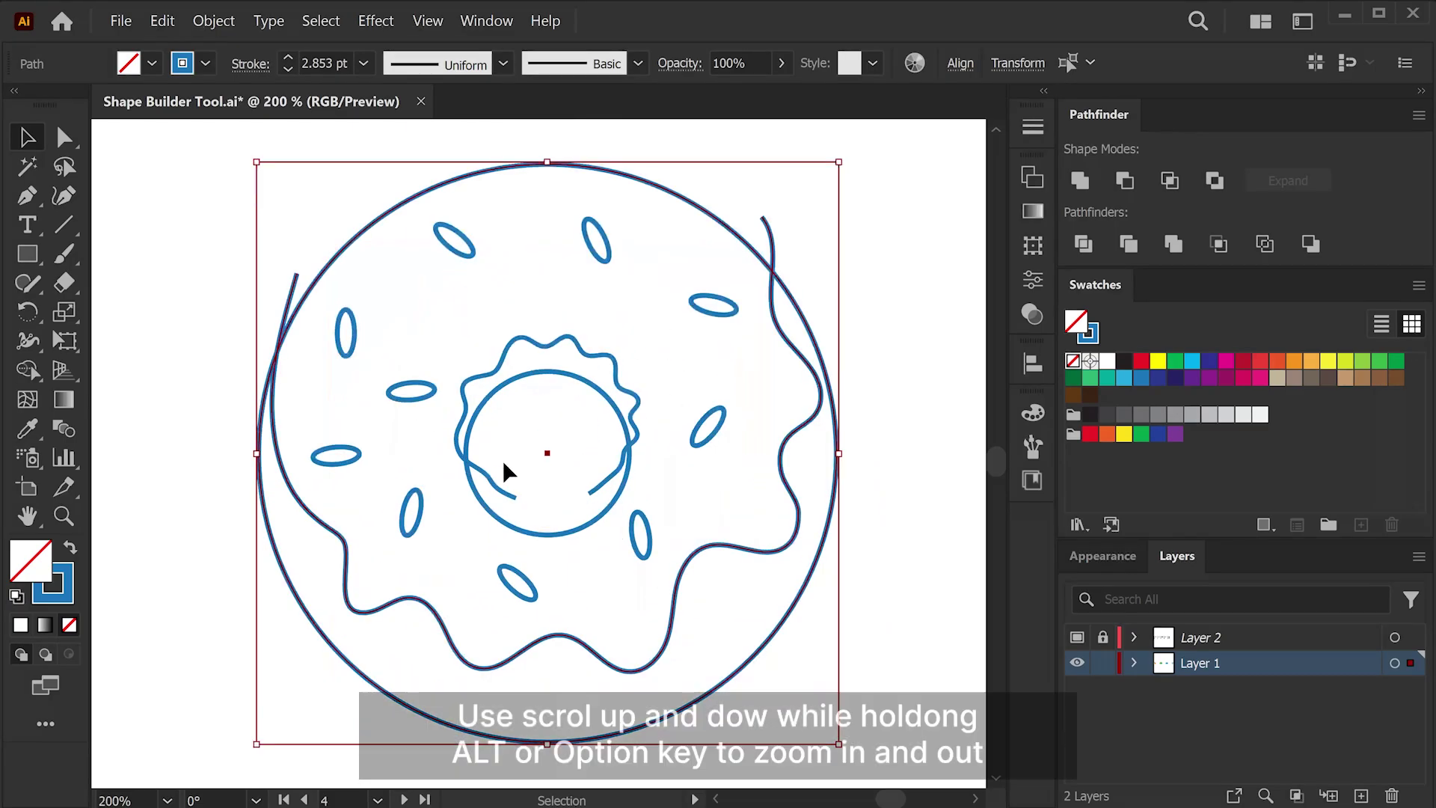
click(456, 474)
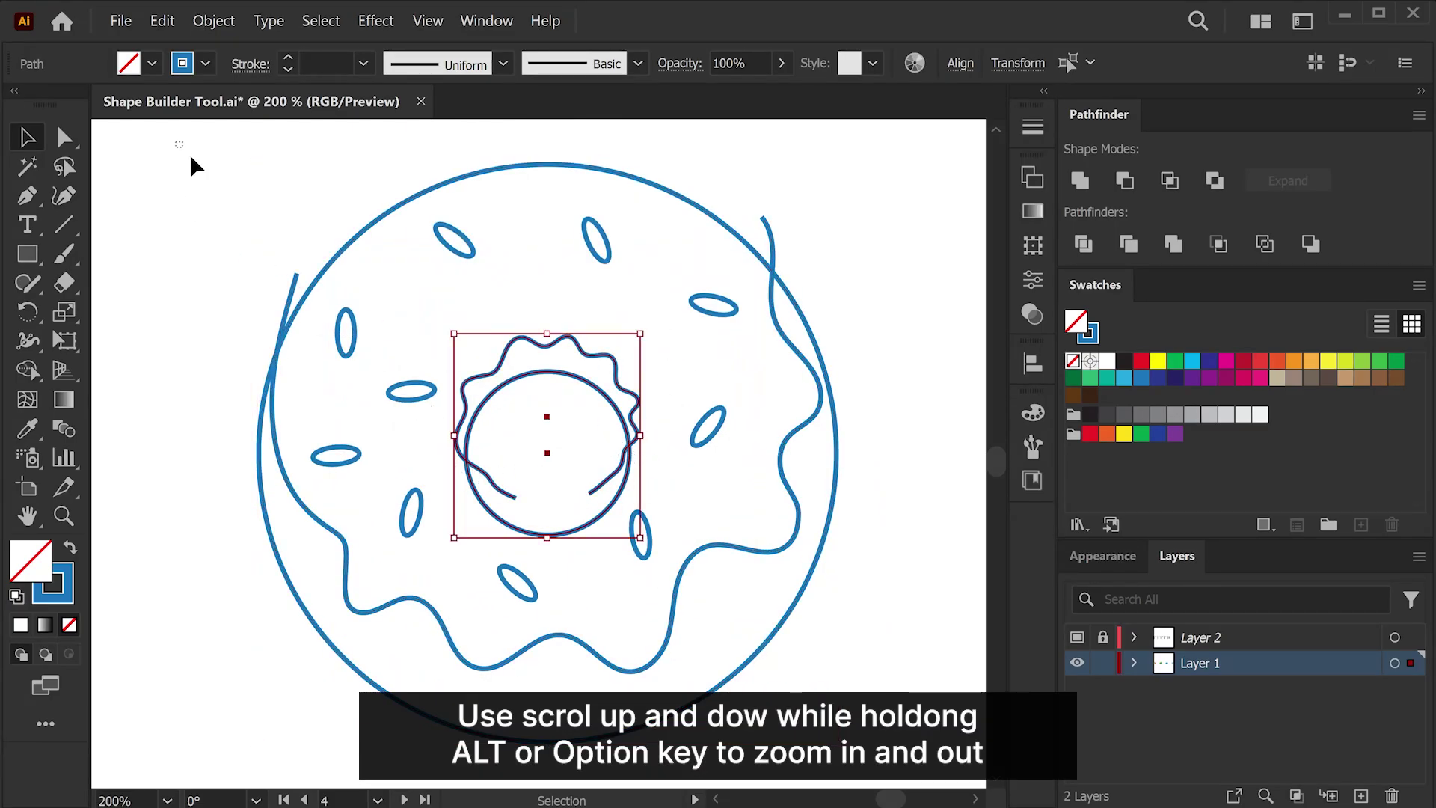
key(ctrl+a)
key(shift+m)
alt+scroll(292, 295, up, 2)
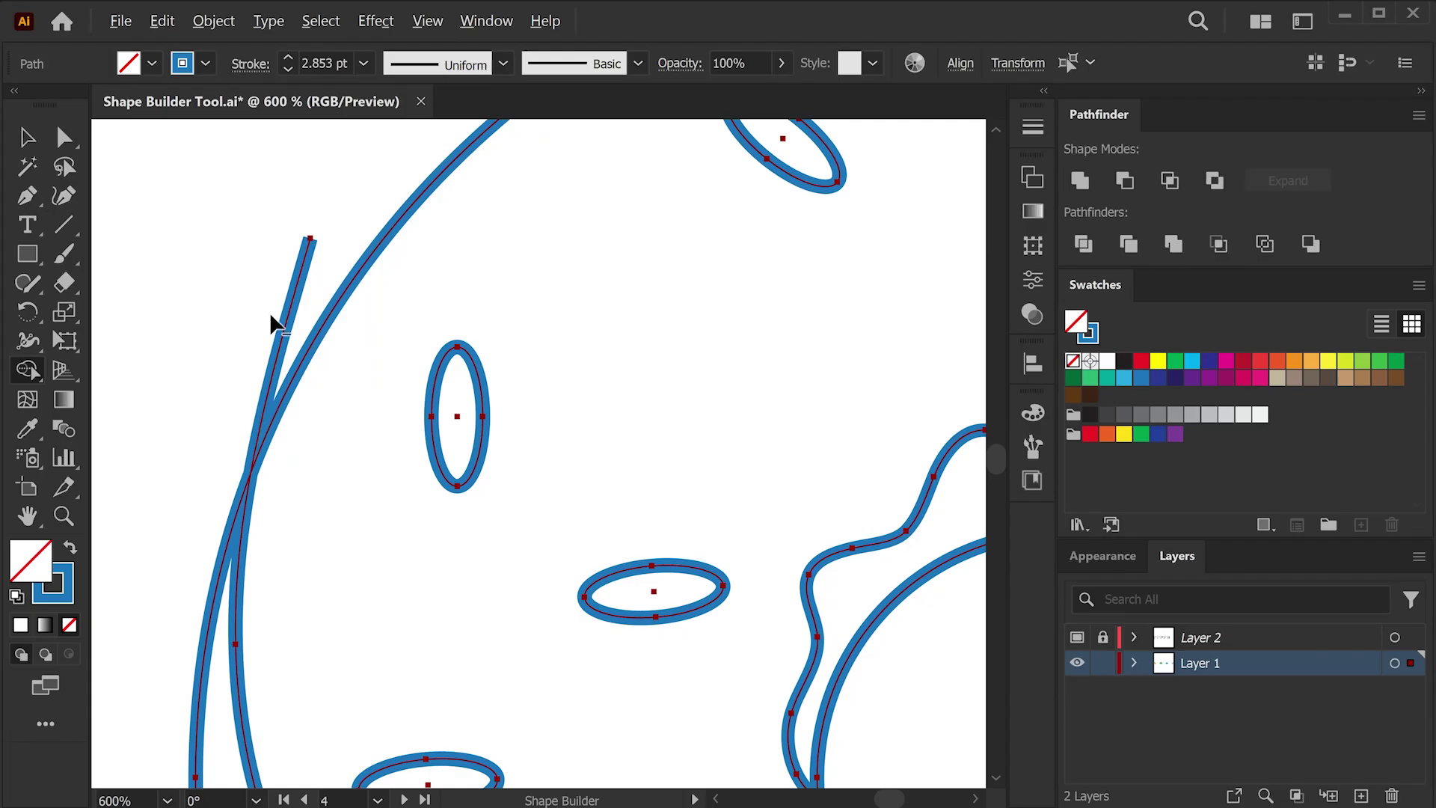
Step: Delete the stray line end overhanging the donut's left edge, inspect its other edges, then zoom out
alt+click(288, 323)
scroll(288, 329, down, 2)
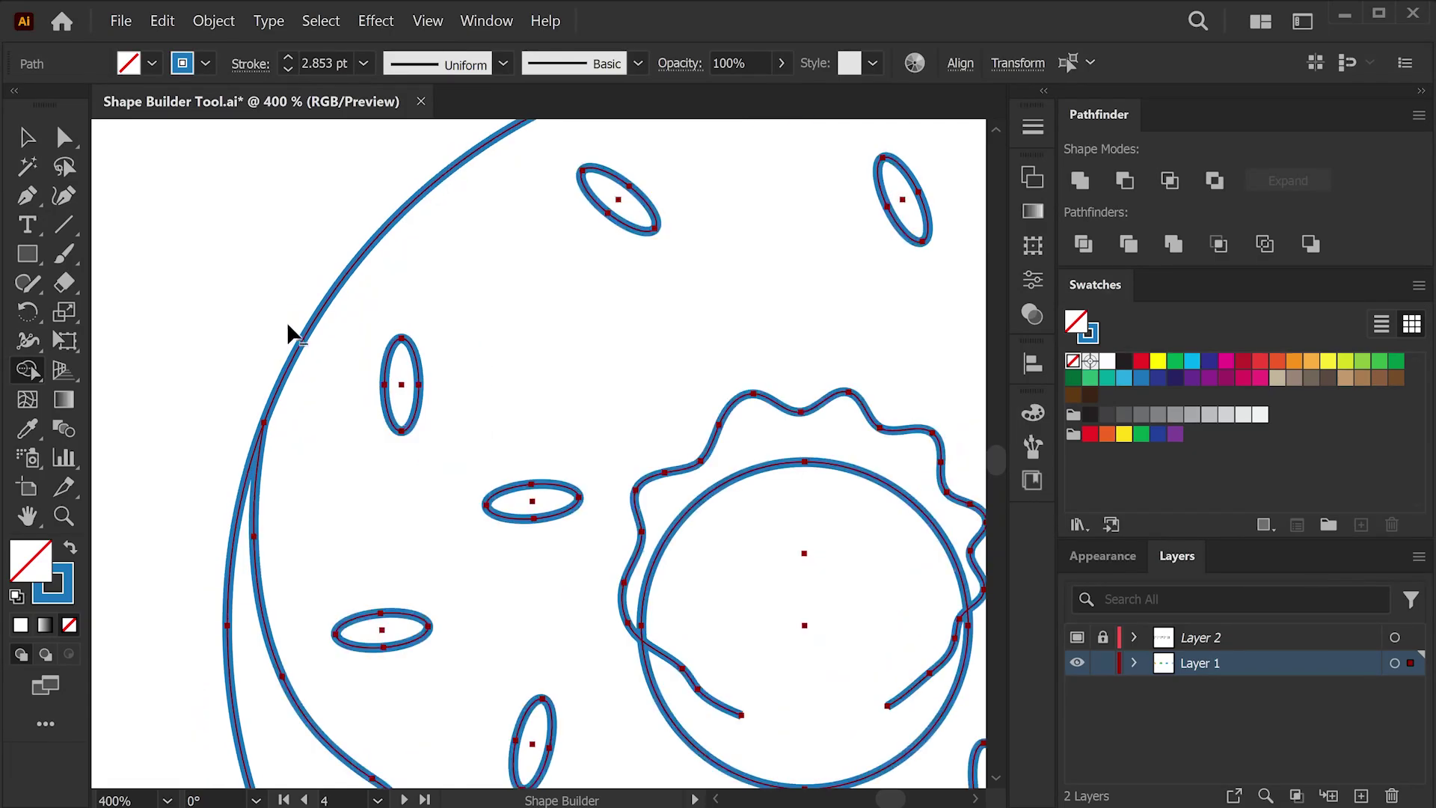
scroll(785, 748, up, 4)
click(630, 655)
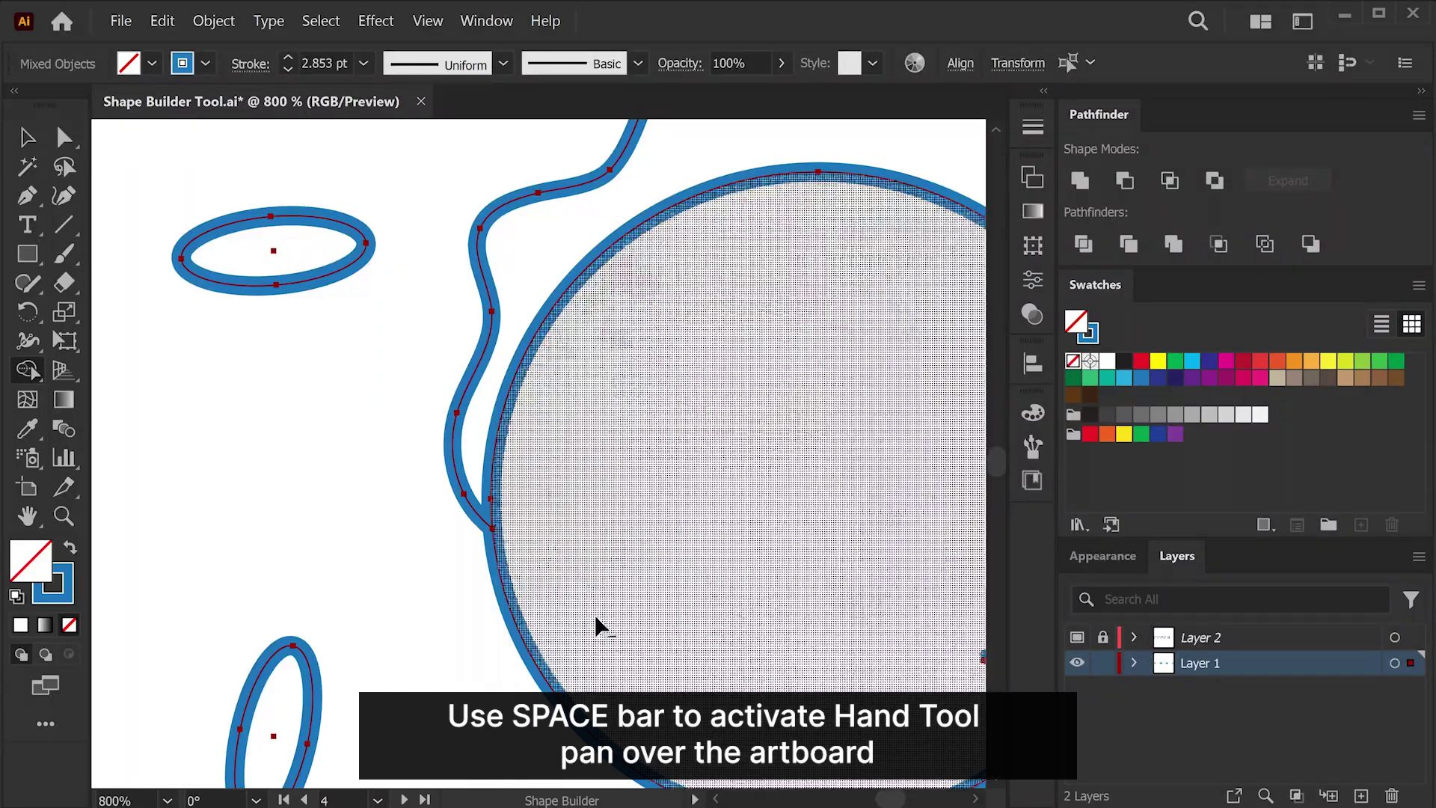
scroll(596, 625, down, 2)
scroll(843, 637, up, 3)
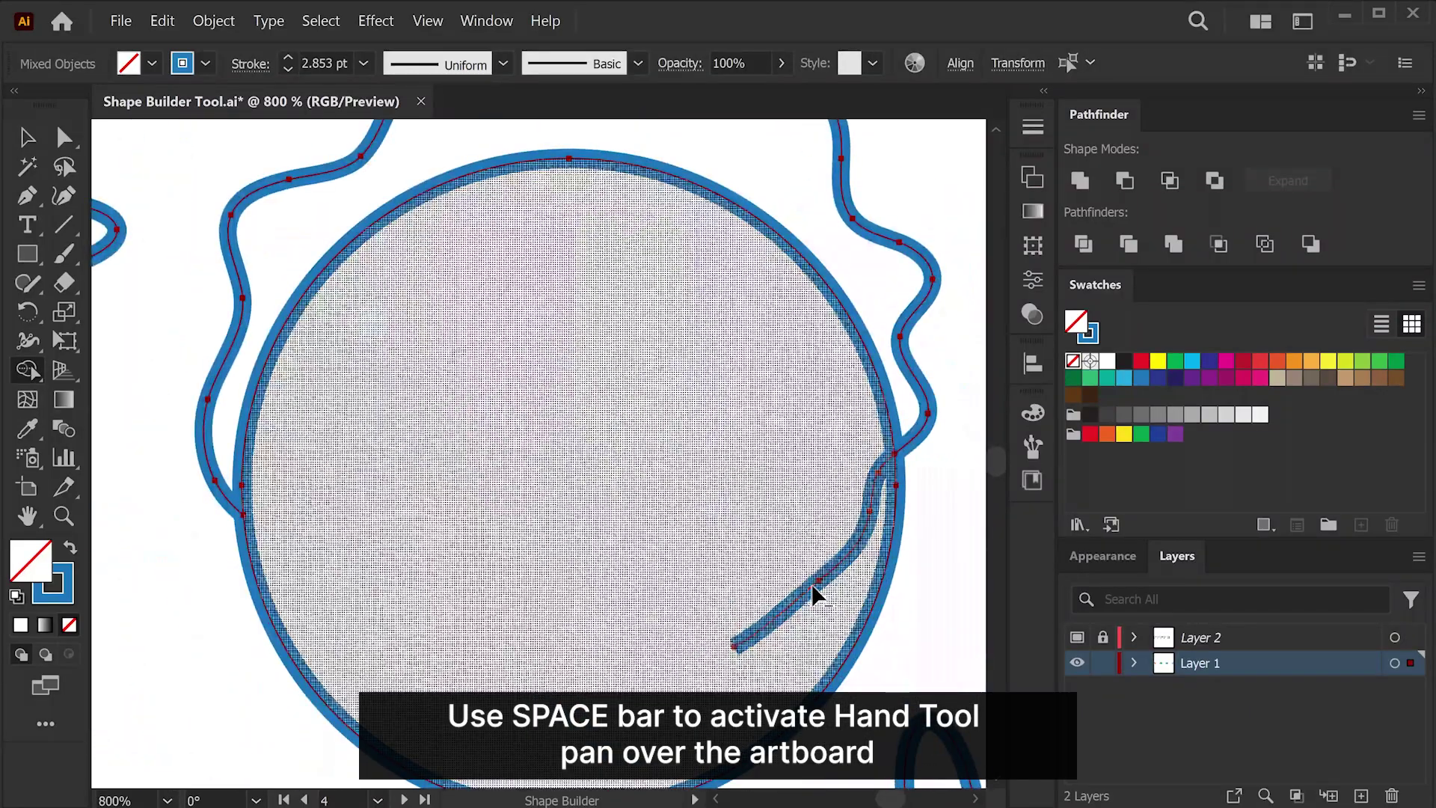
scroll(844, 576, down, 2)
drag(843, 566, 608, 628)
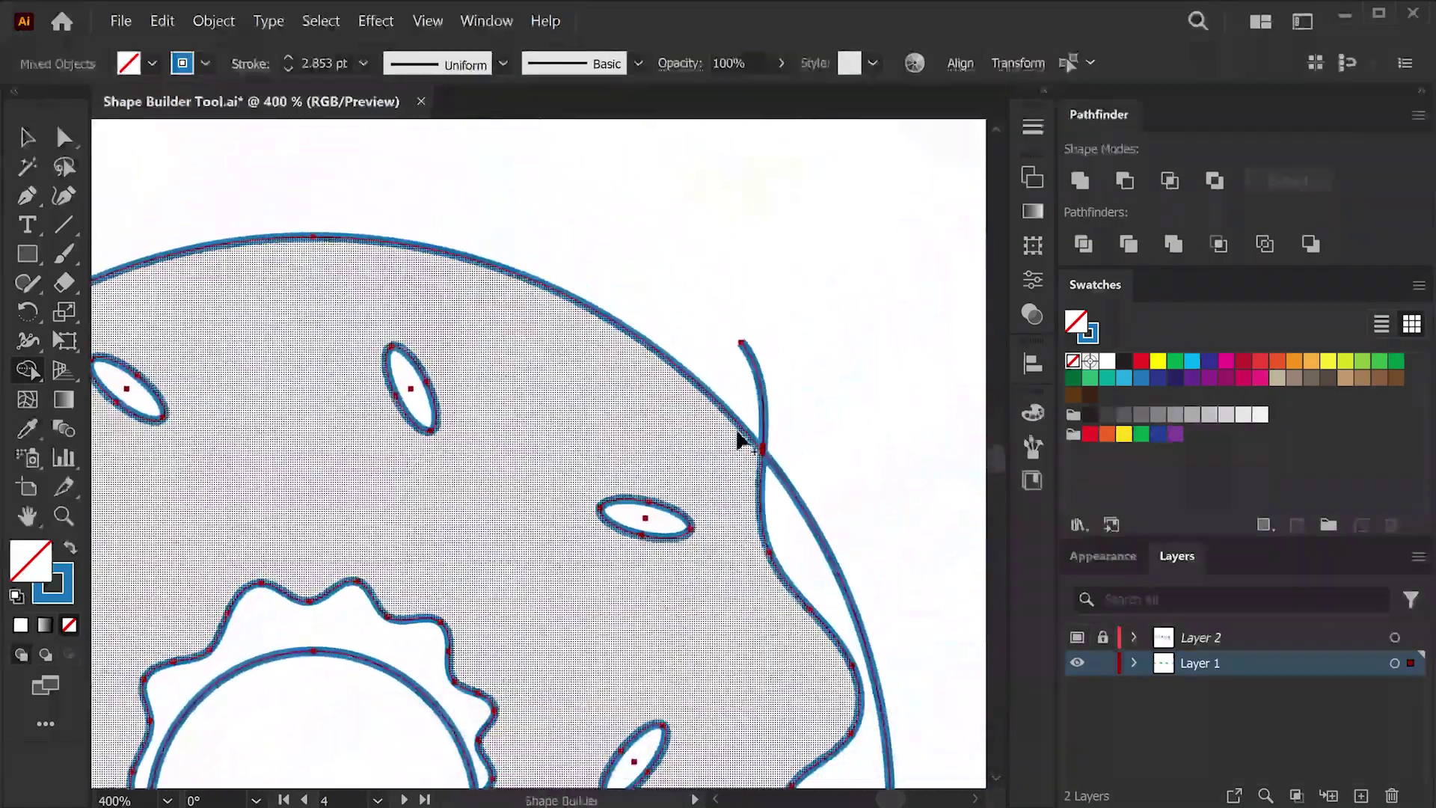
key(ctrl+1)
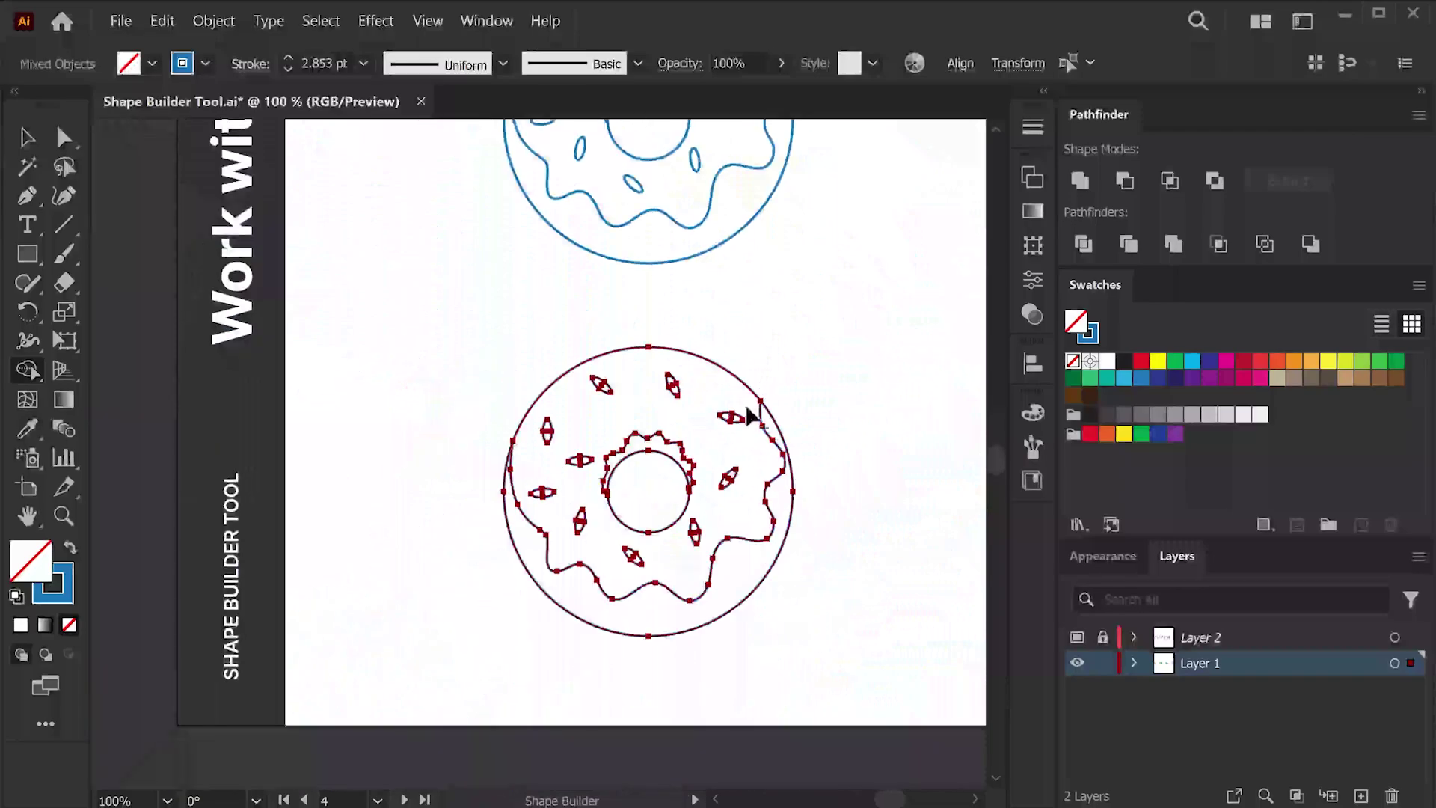
Step: Deselect the cleaned donut and fit all four artboards in the window
key(v)
click(551, 295)
key(ctrl+alt+0)
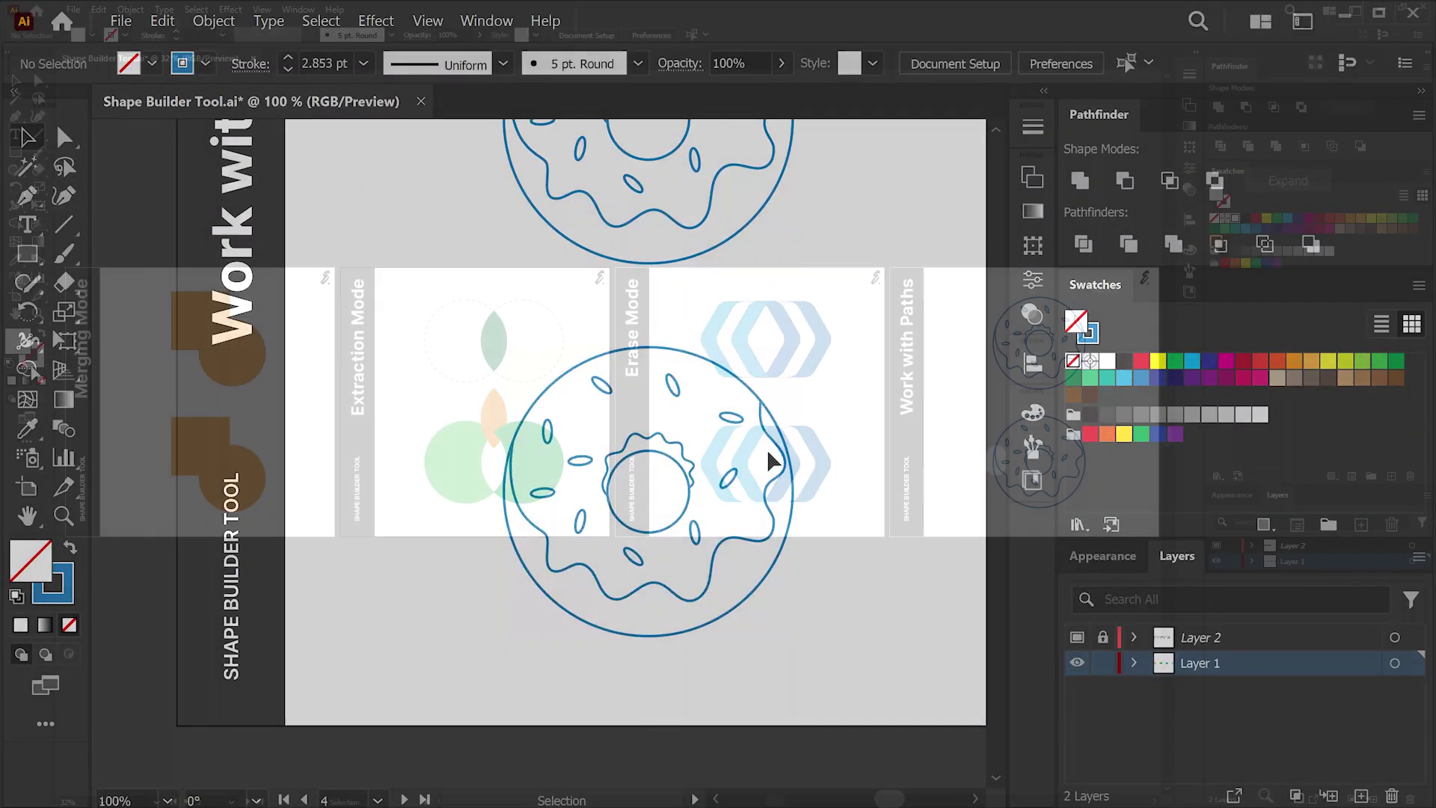